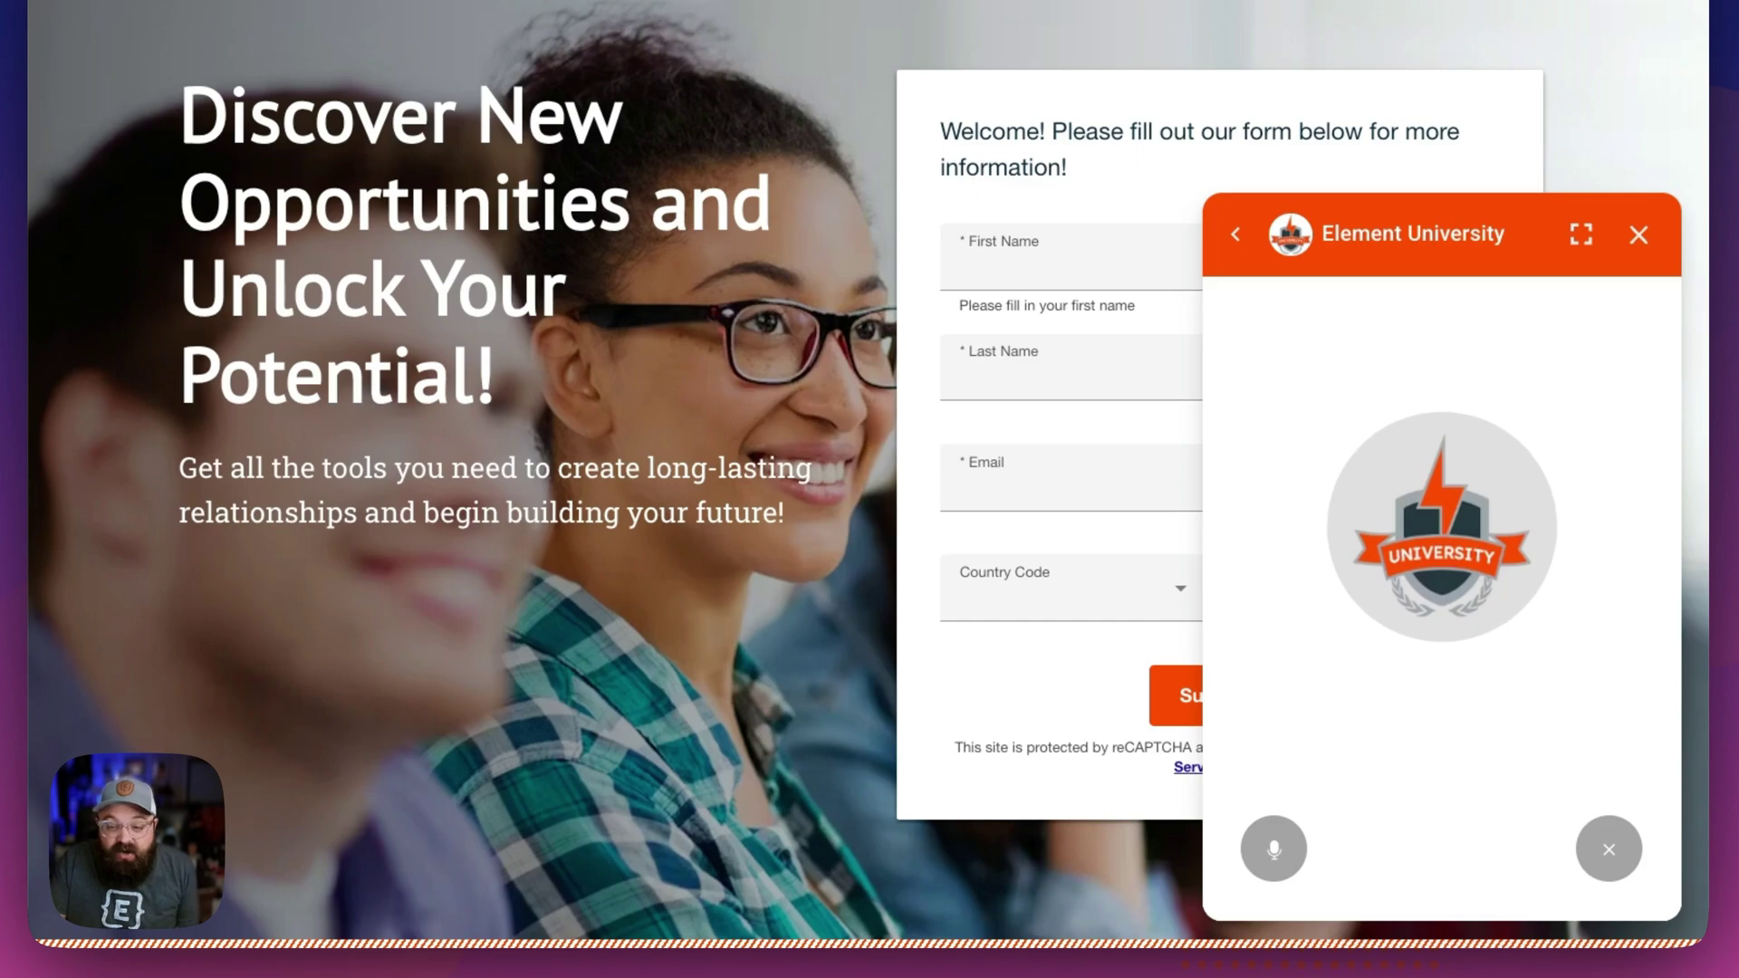
Hold a voice call with the Element University chat assistant, unmuting the microphone for each spoken turn and muting it afterwards, and end the call.
left_click(1279, 871)
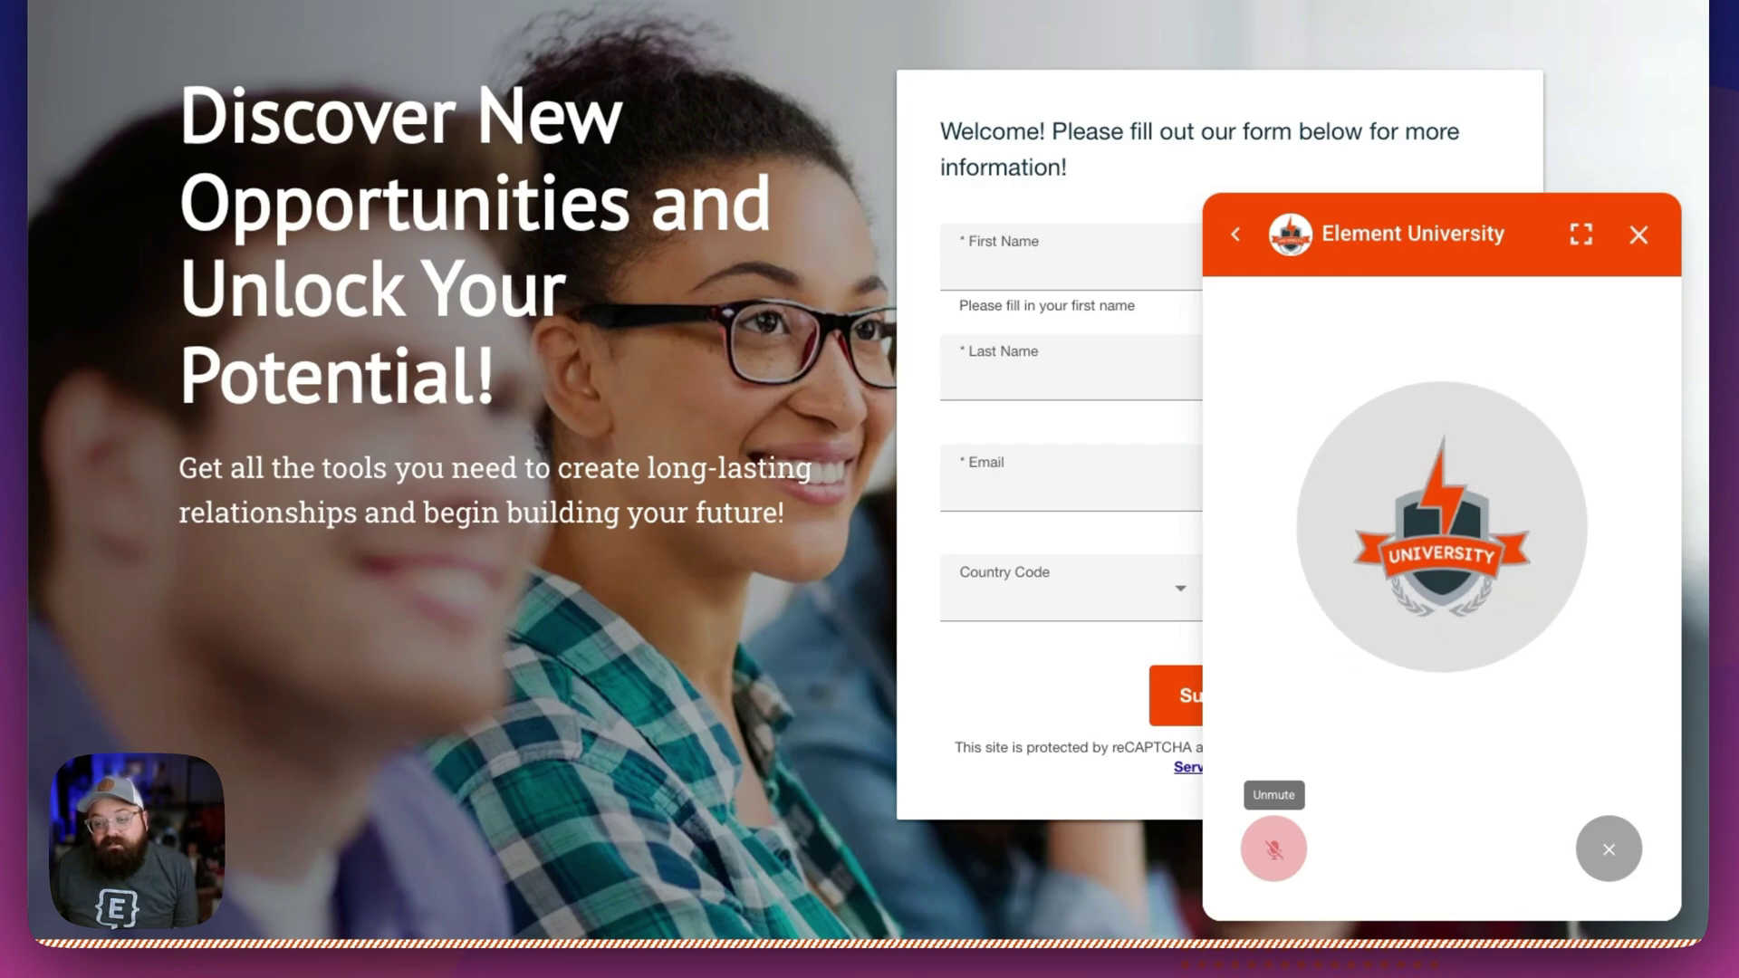
left_click(1277, 852)
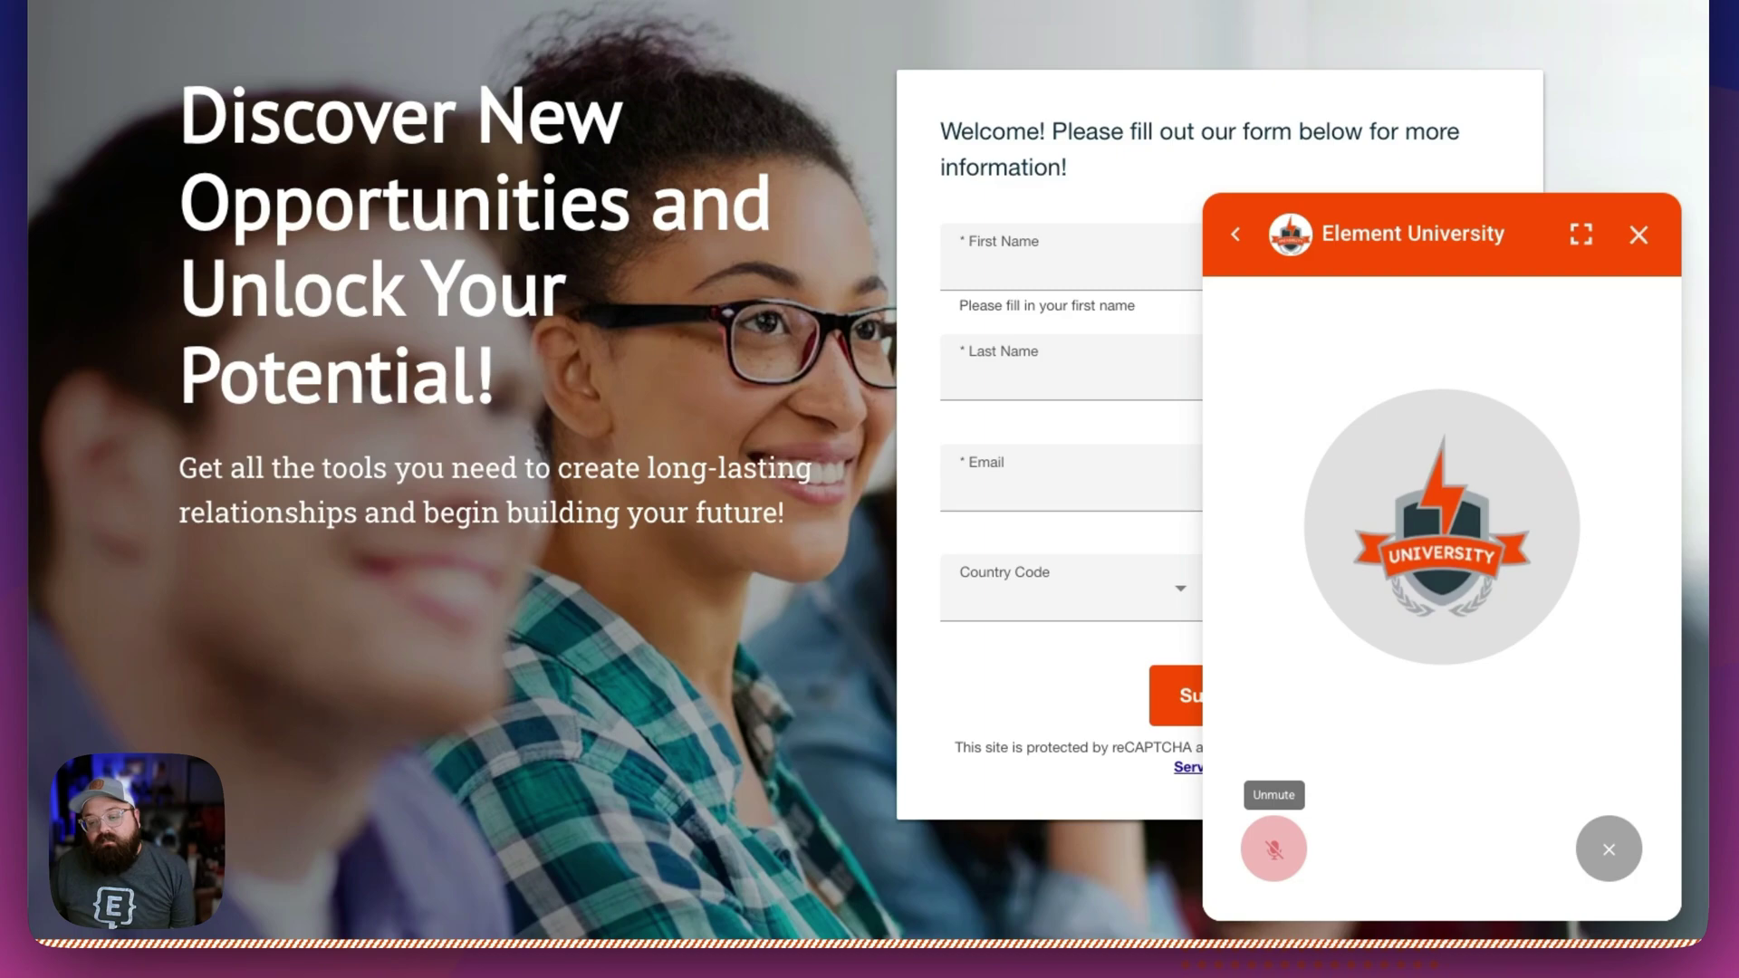
left_click(1285, 859)
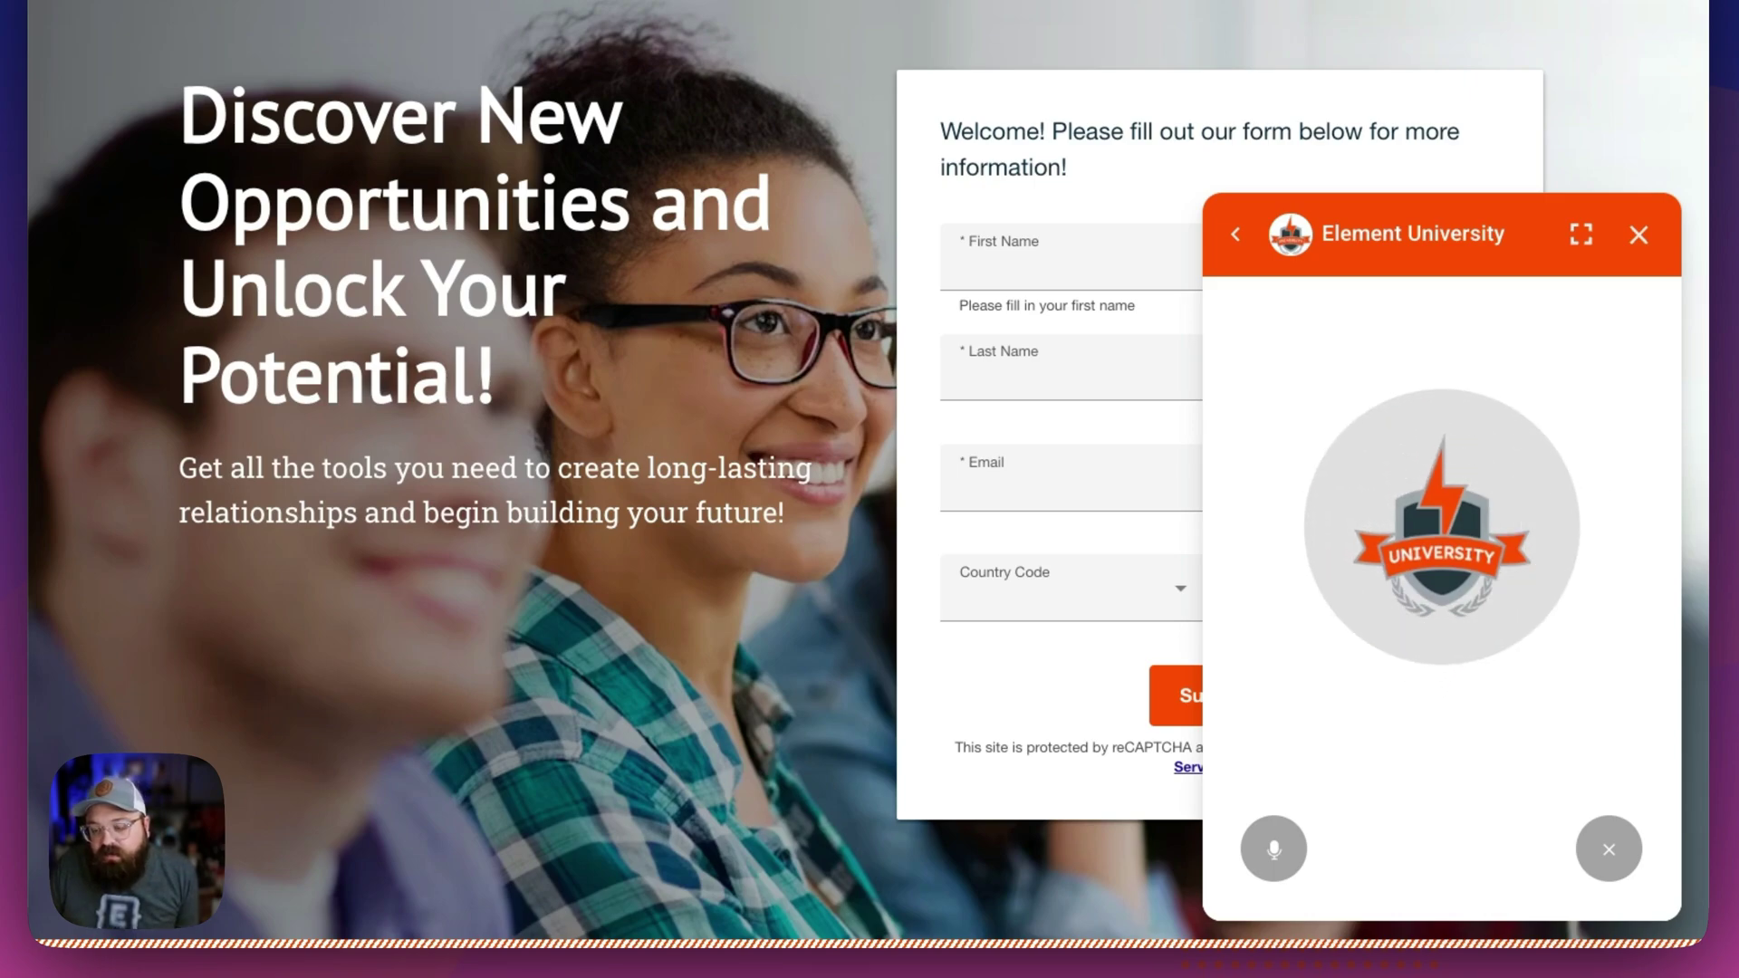
left_click(1275, 849)
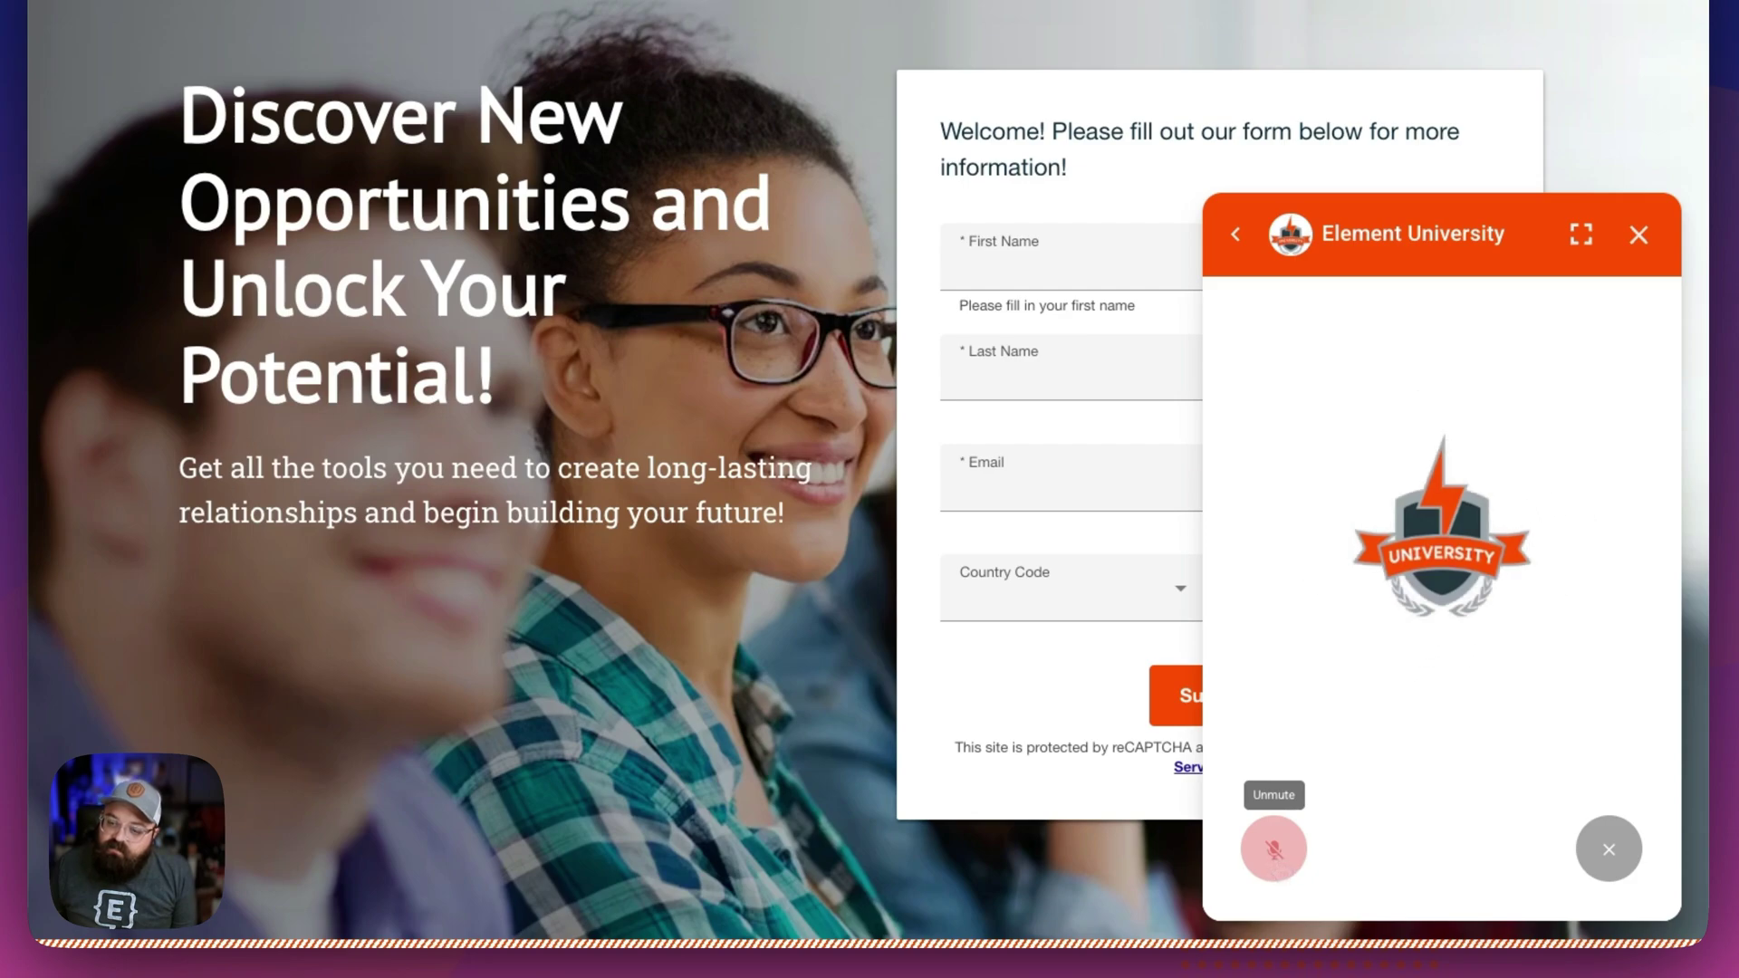
left_click(1277, 862)
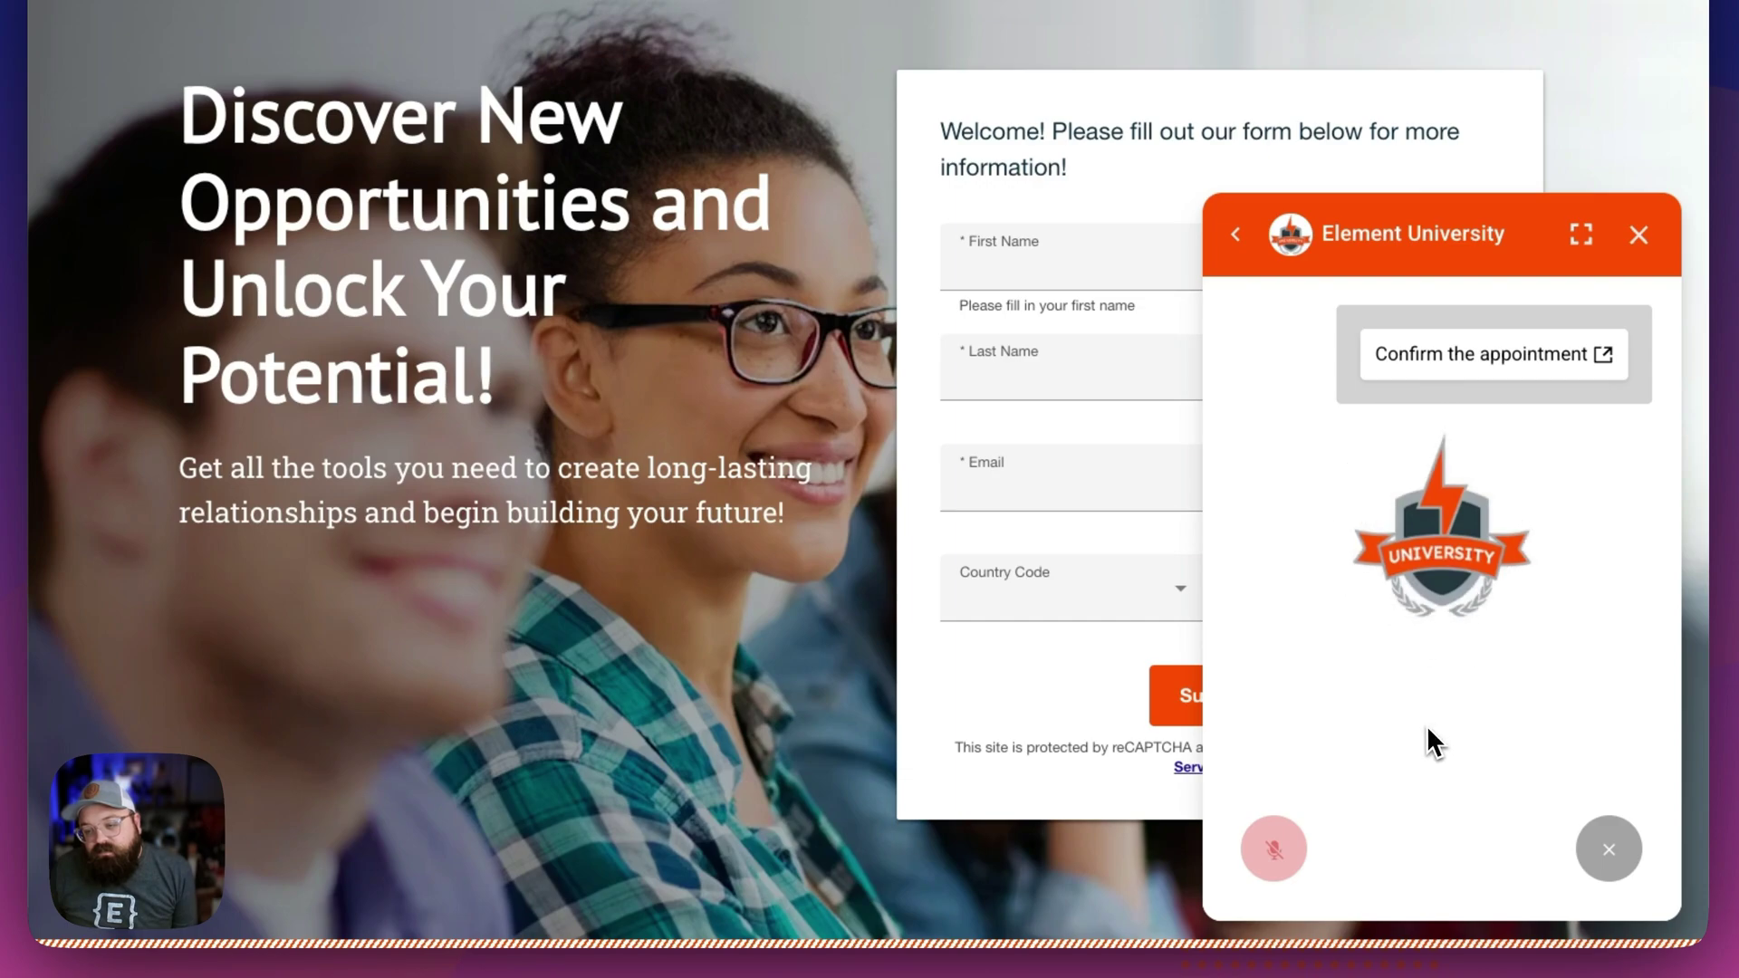
left_click(1312, 843)
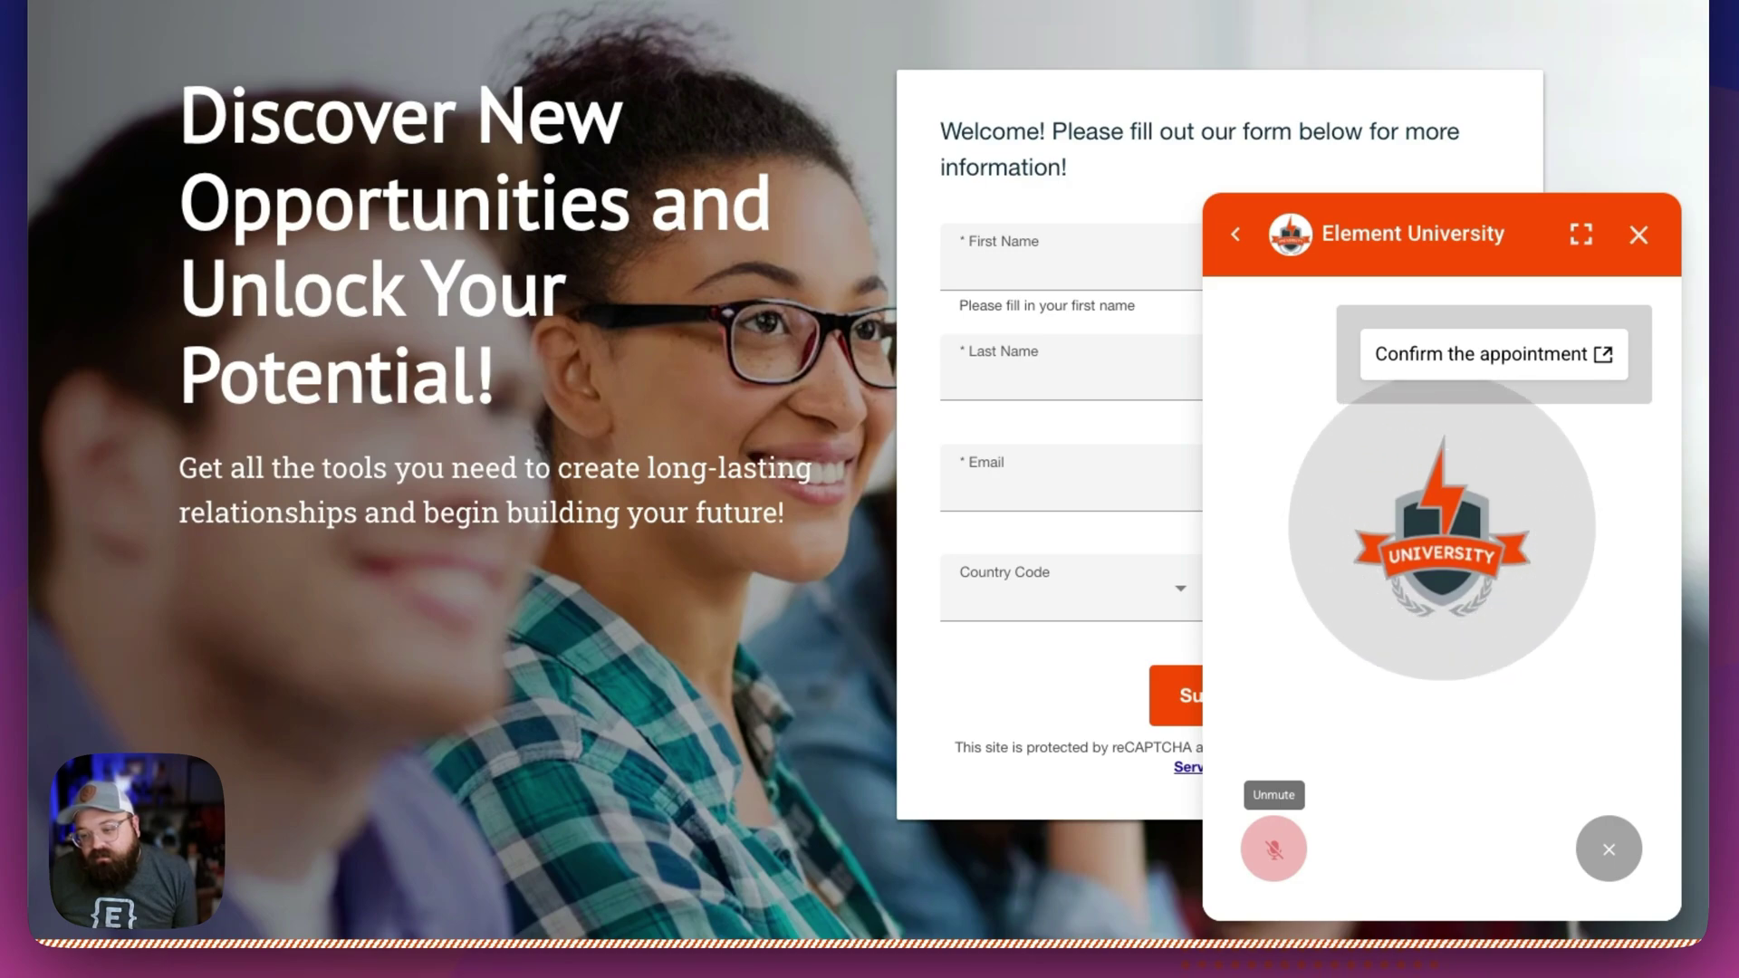
left_click(1273, 849)
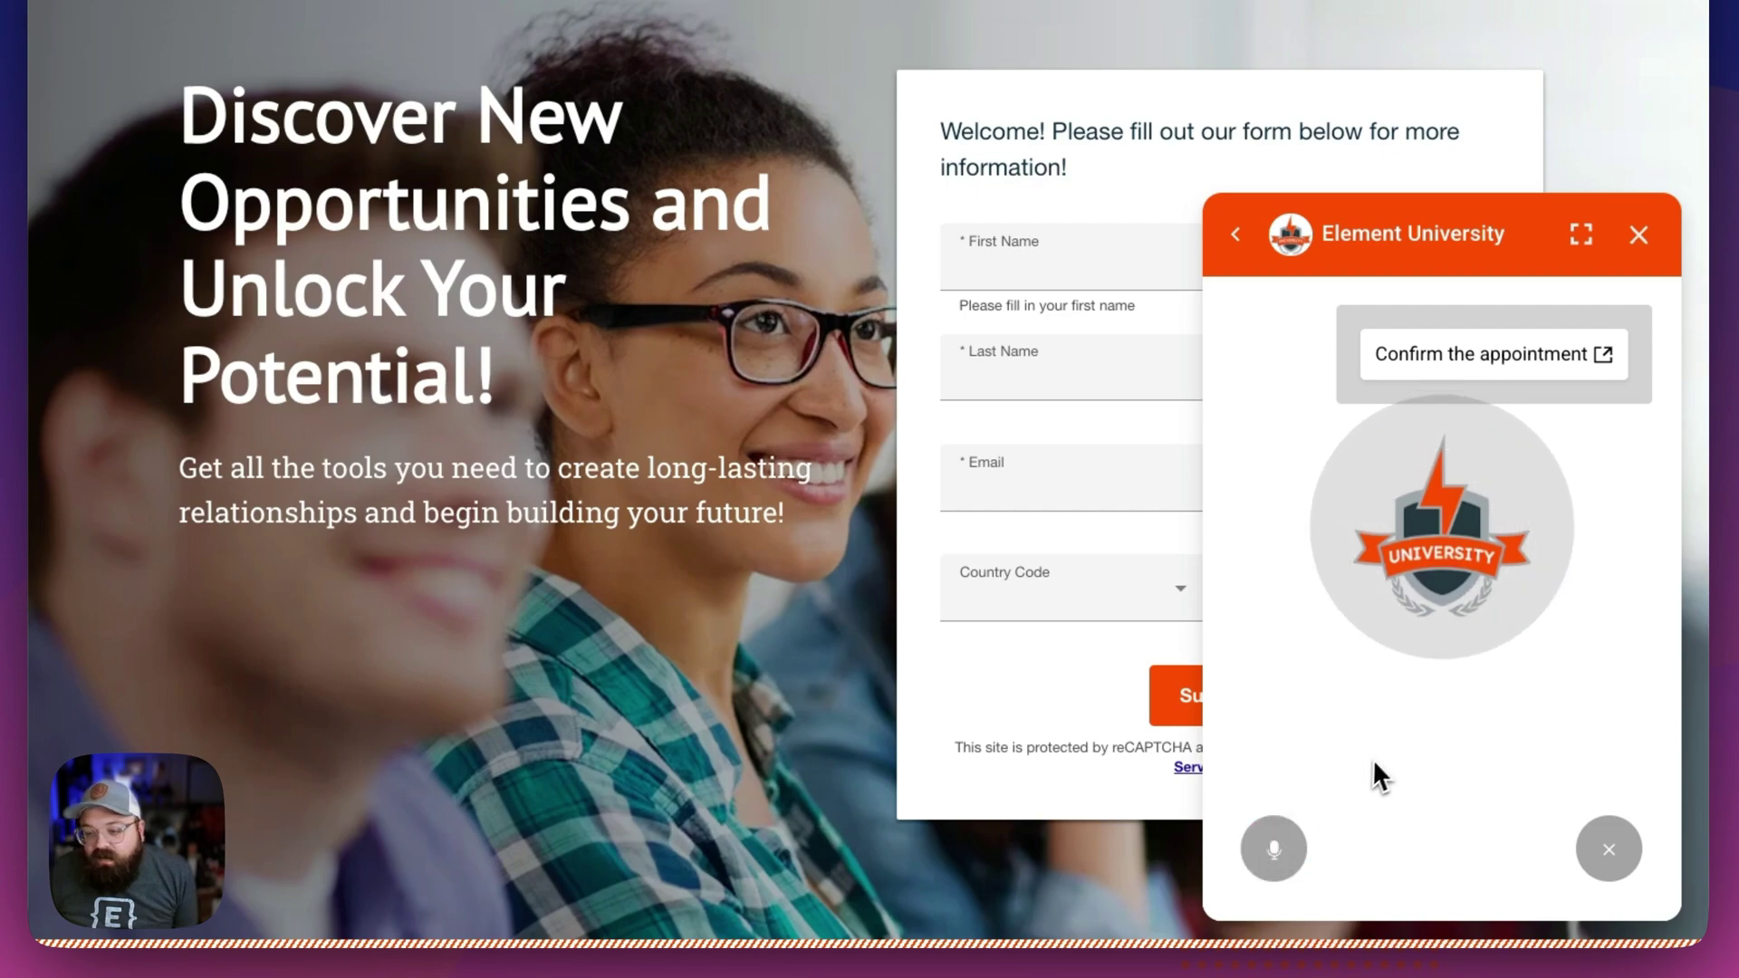
left_click(1290, 851)
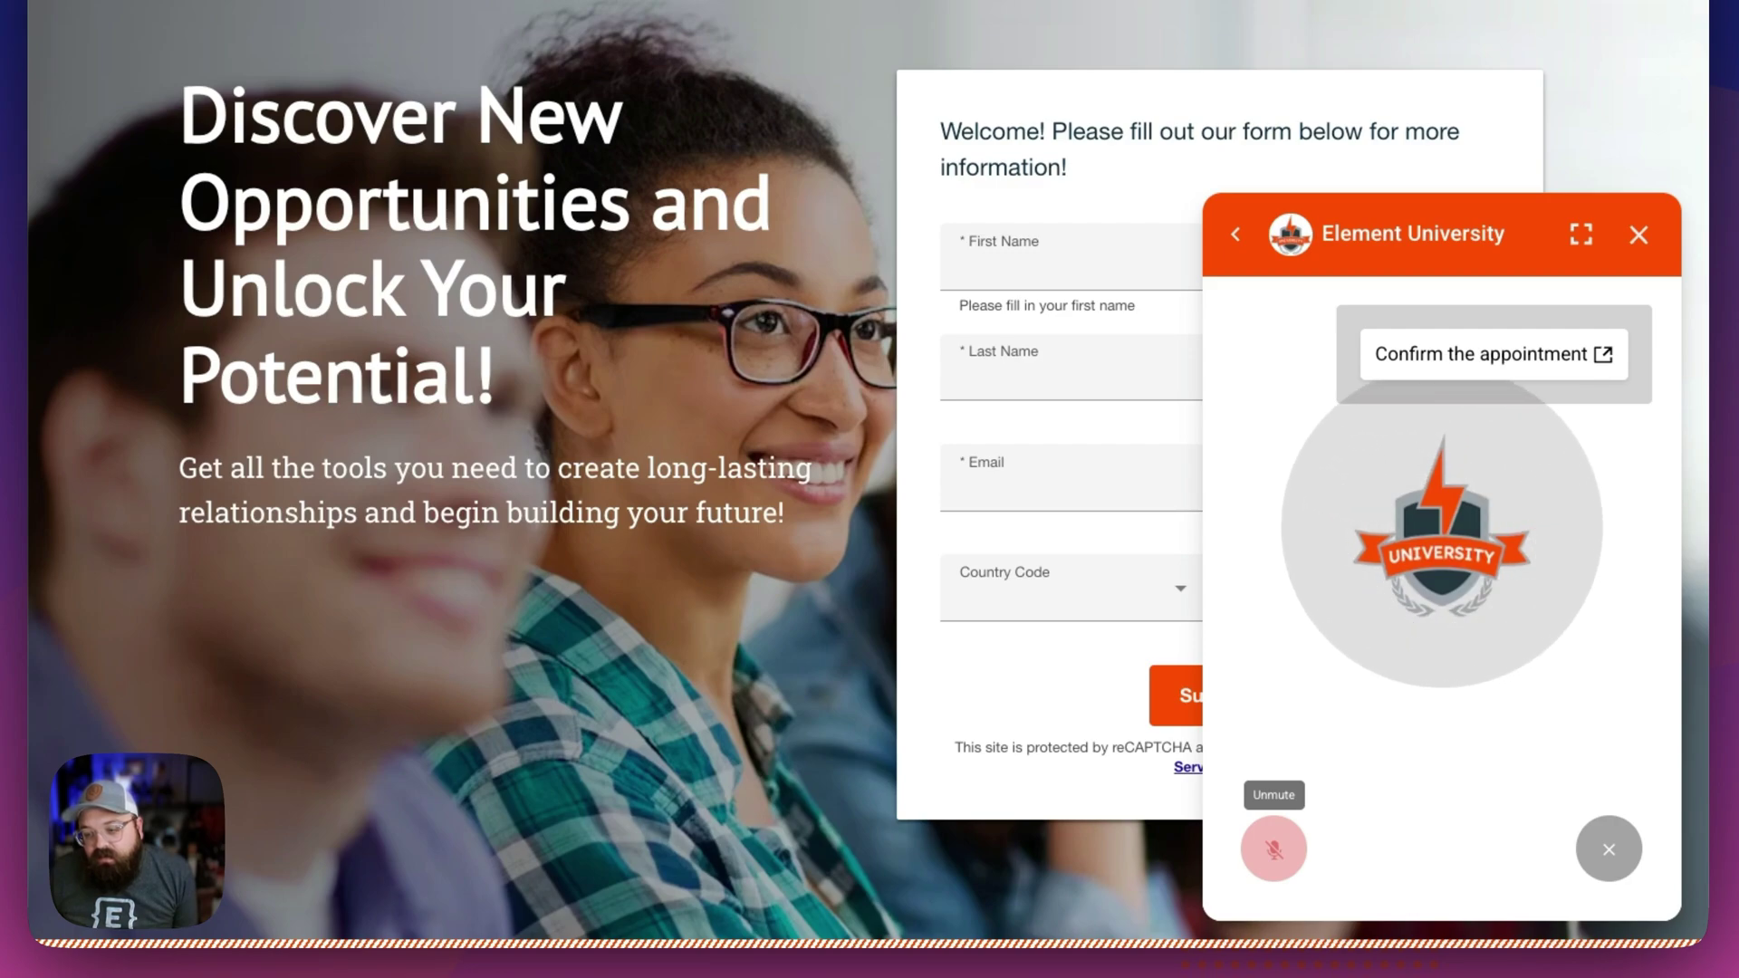
left_click(1273, 849)
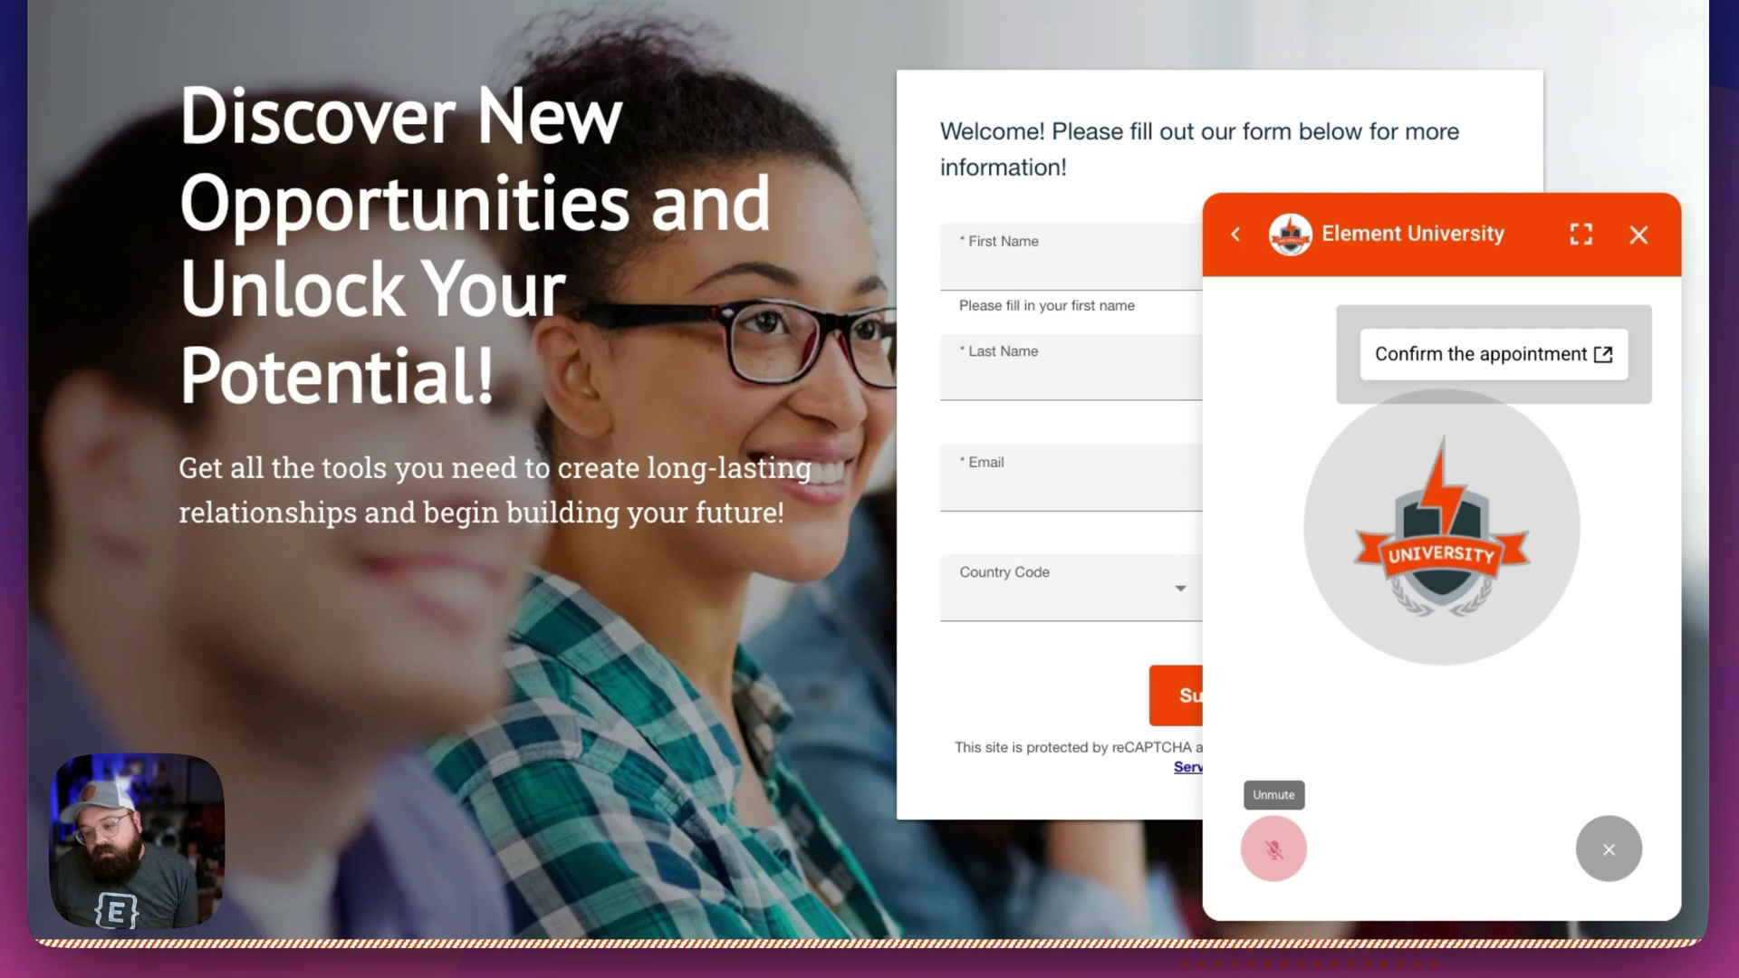
left_click(1273, 849)
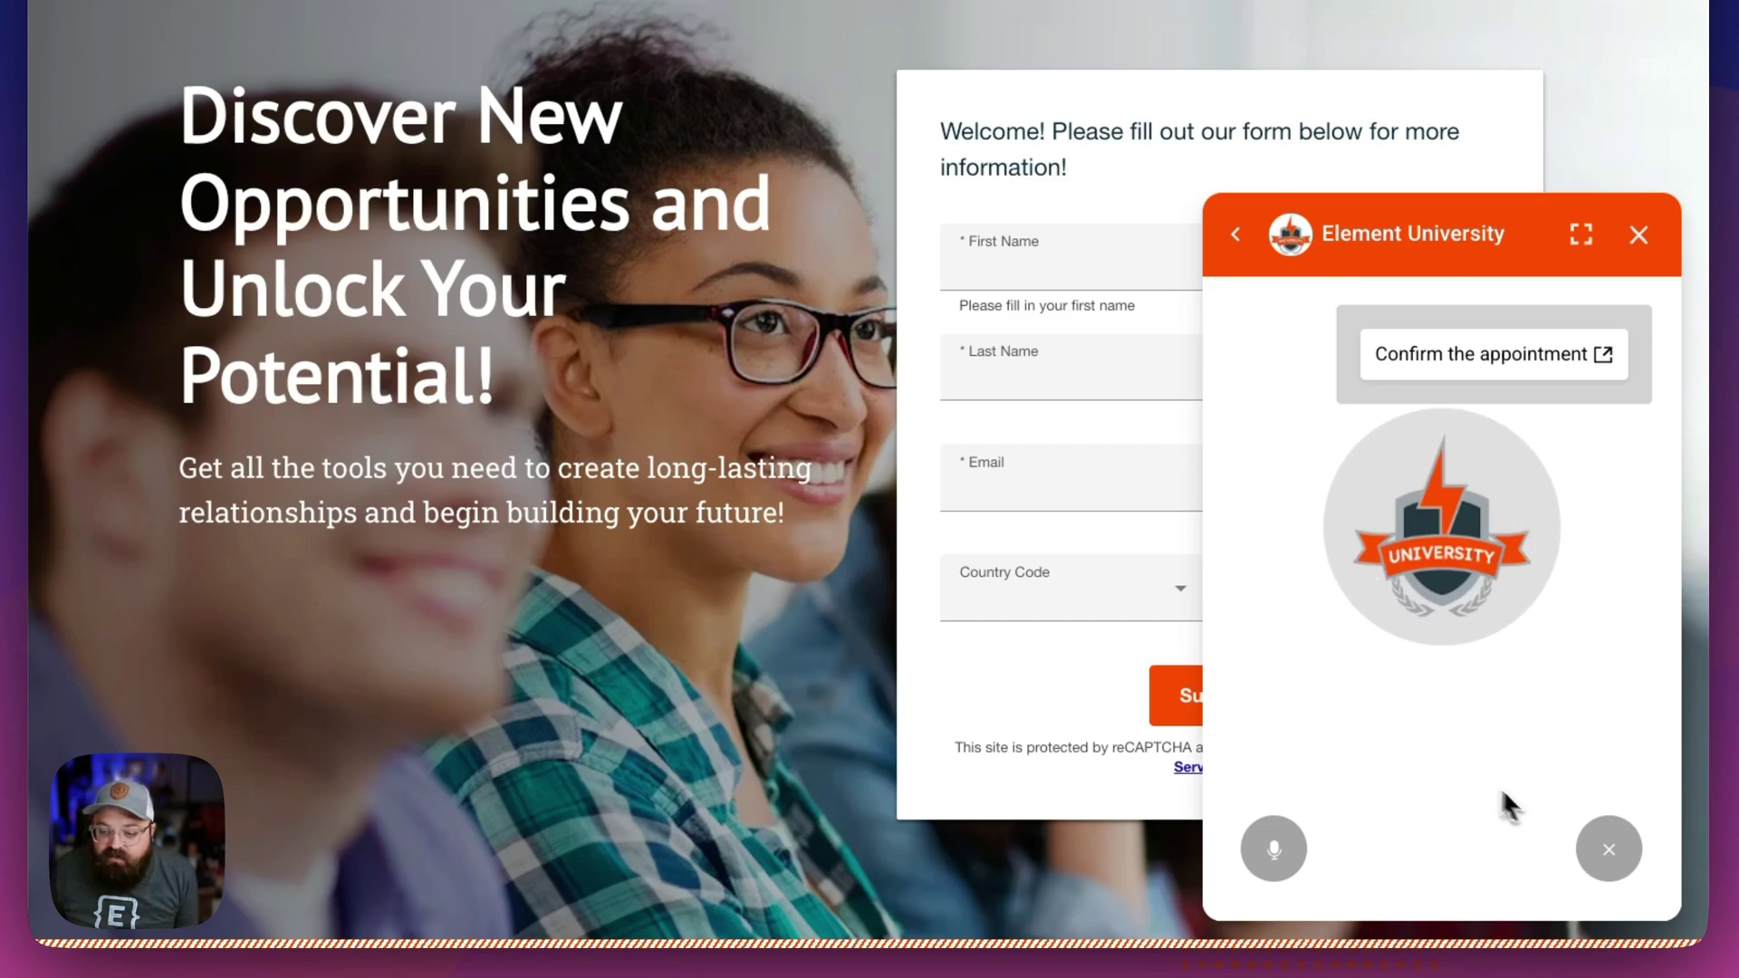
left_click(1274, 849)
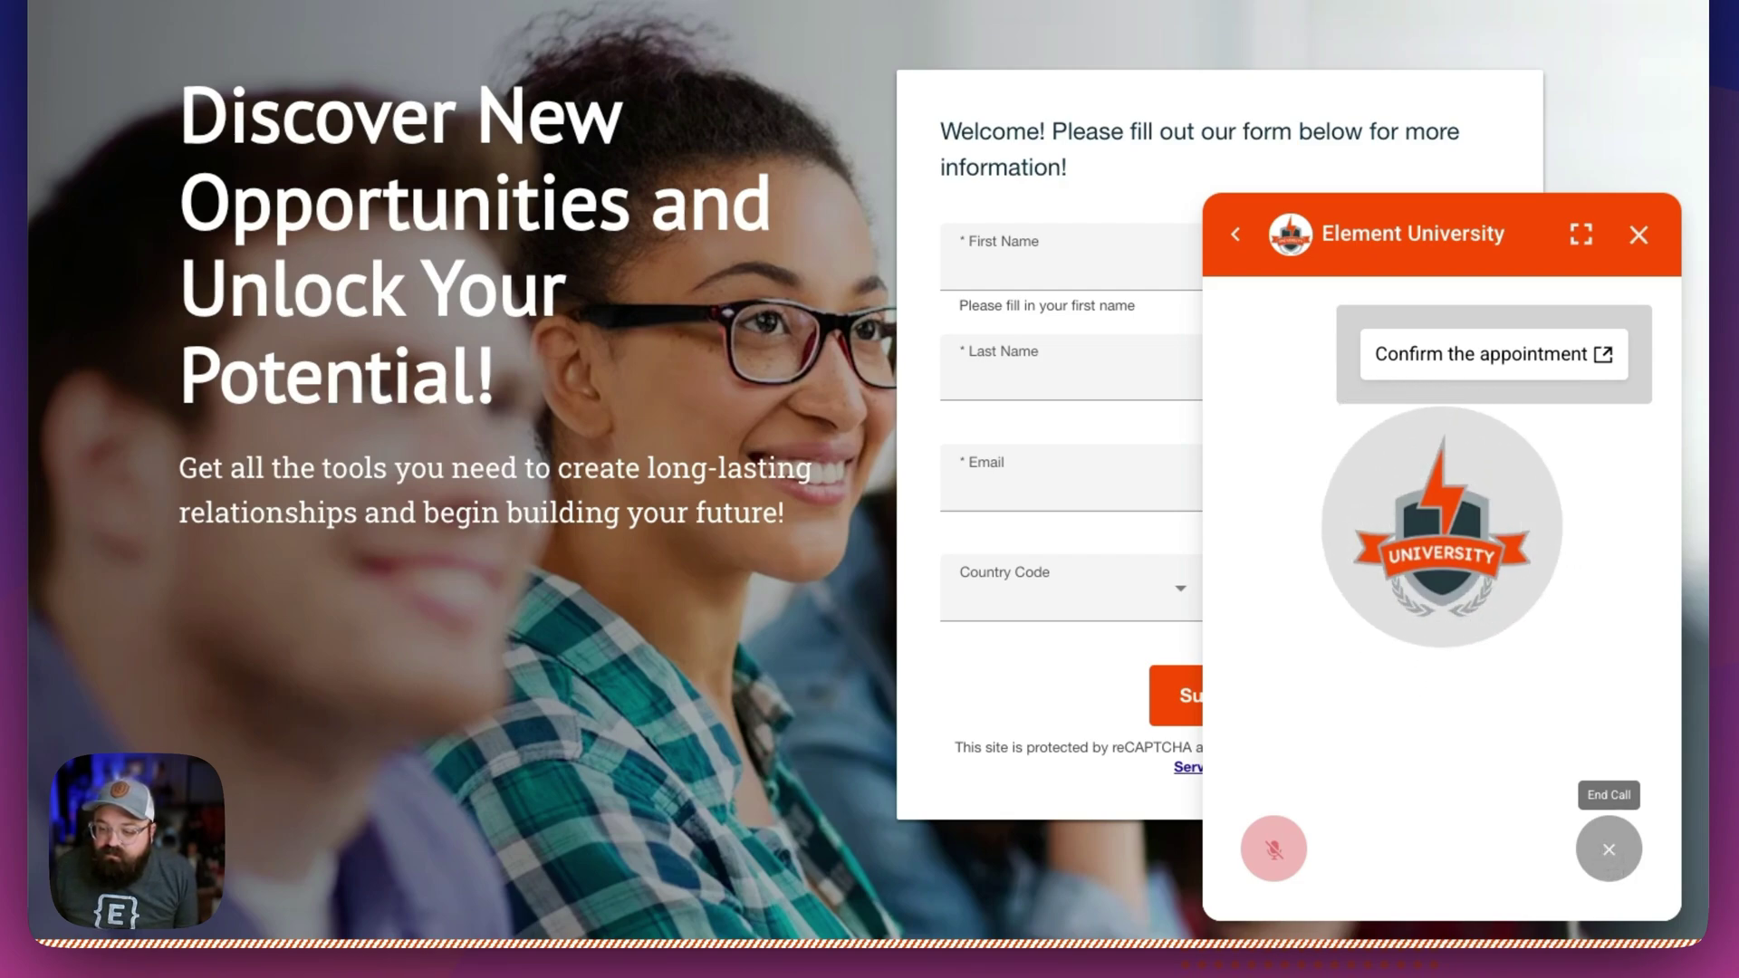
left_click(1609, 848)
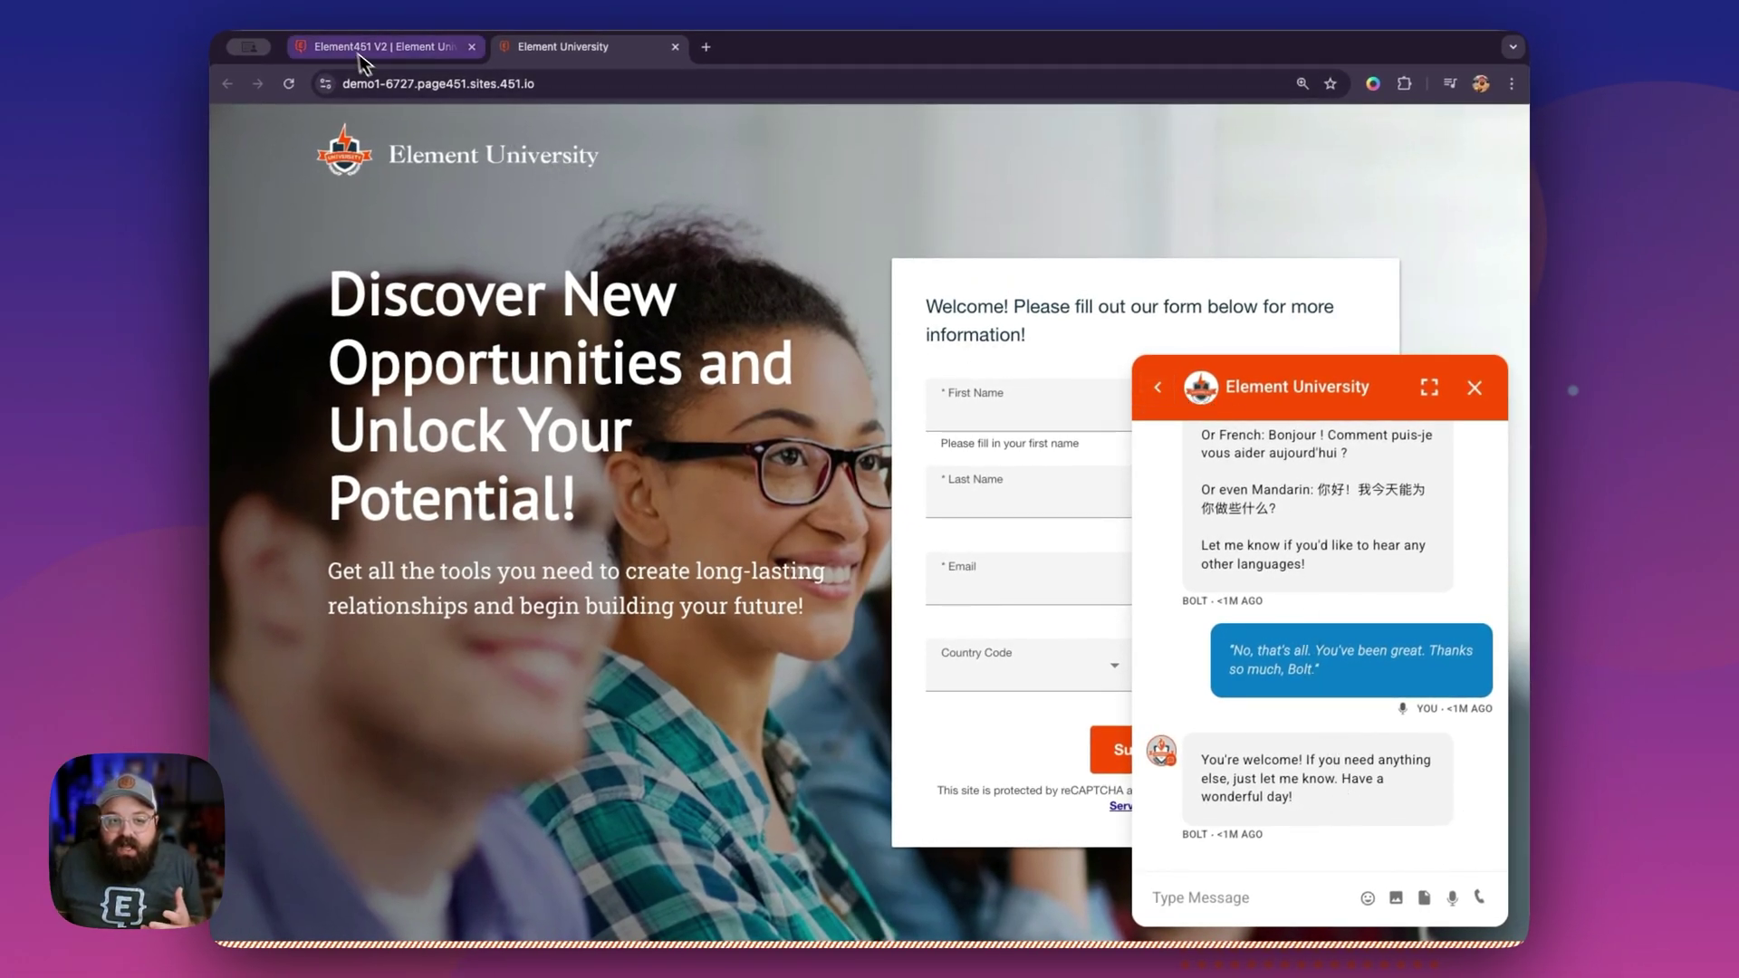
Switch to the Element451 tab and open the Conversations inbox under Engagement.
left_click(385, 46)
left_click(569, 136)
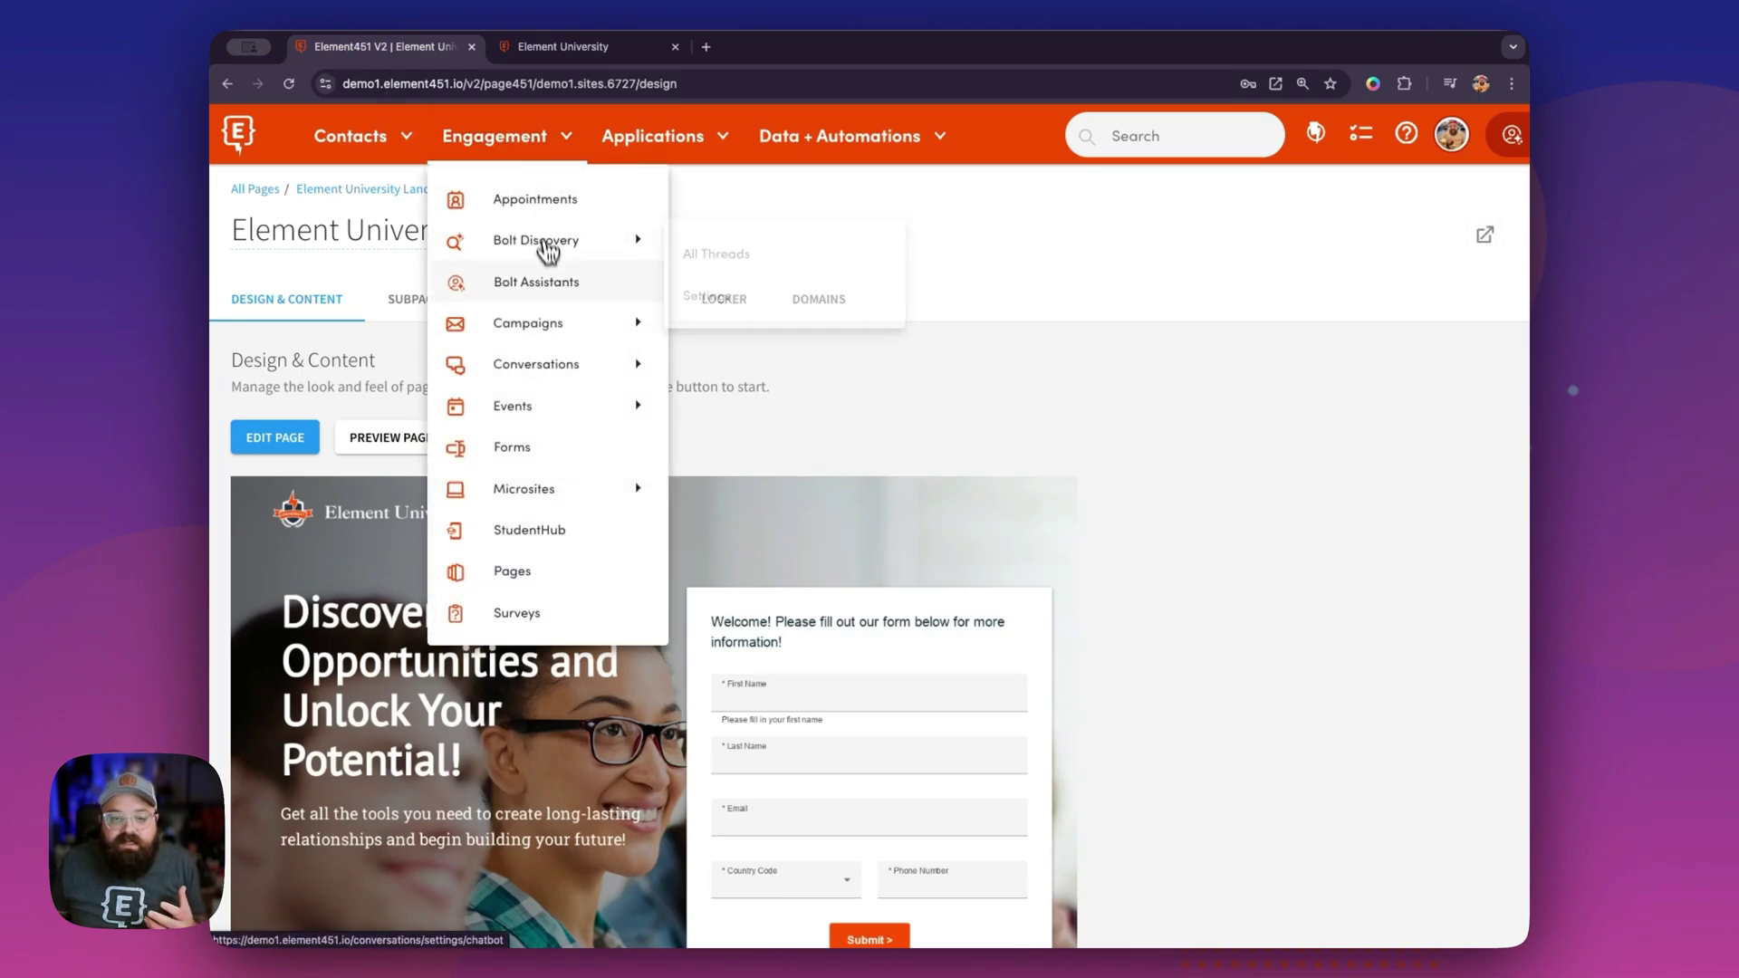
mouse_move(556, 356)
left_click(720, 377)
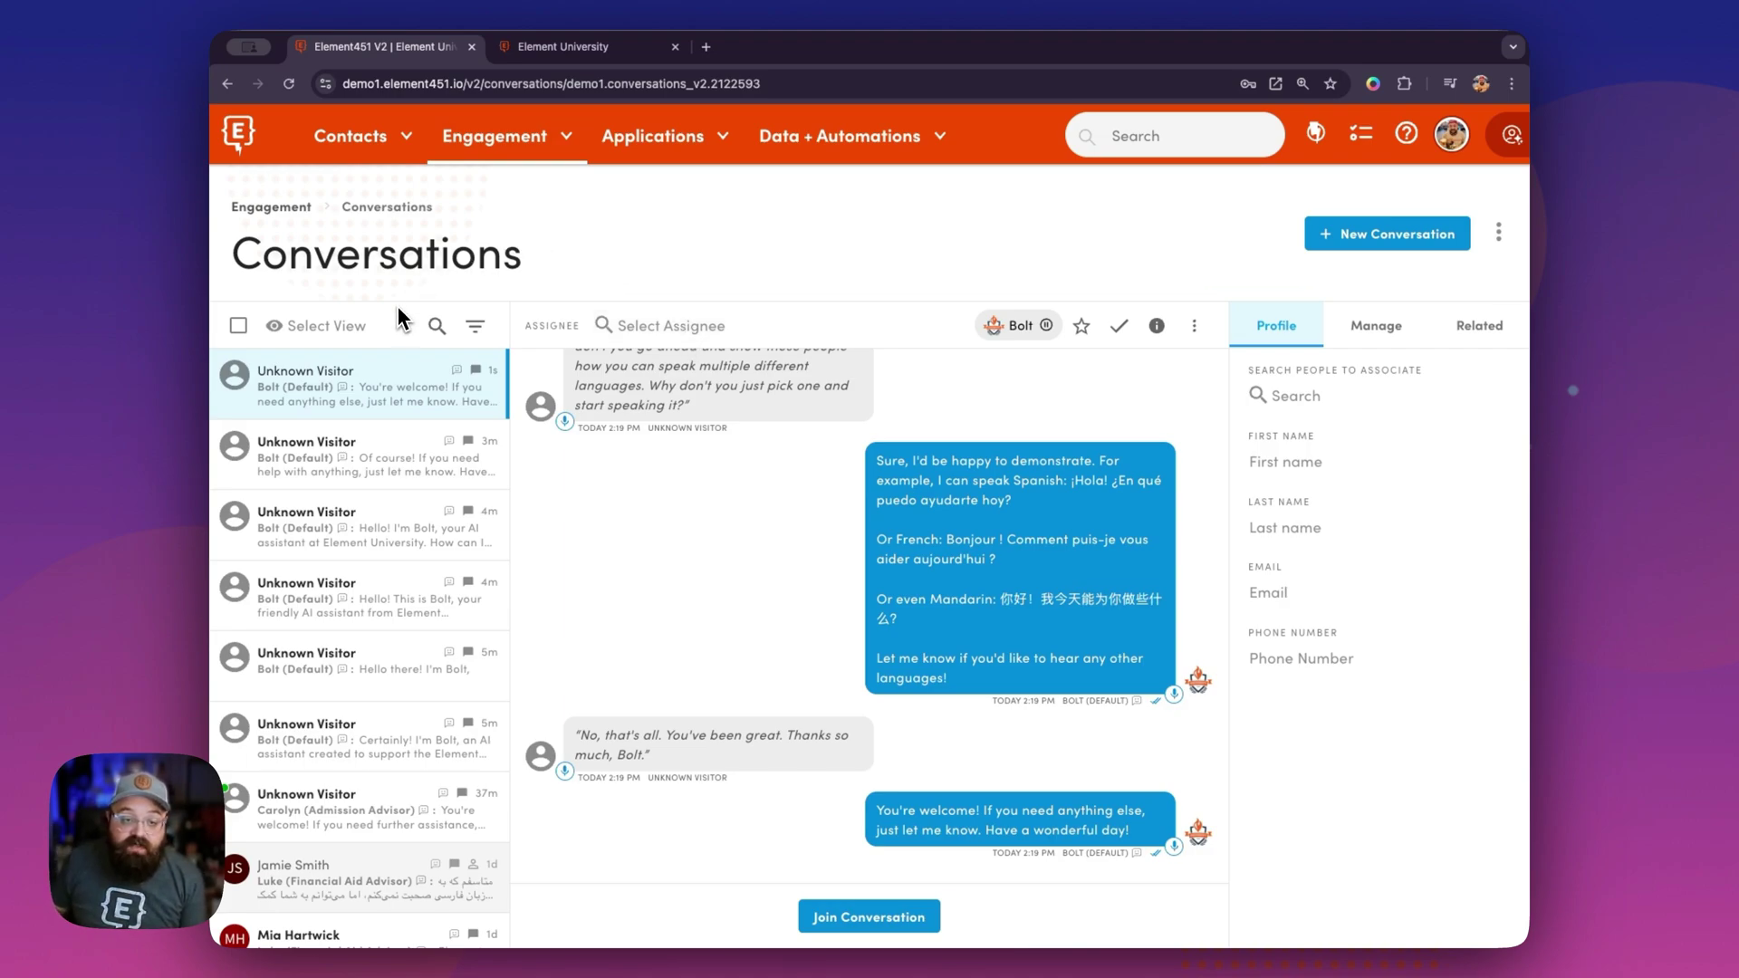
Apply the Assigned To Me system view to the conversation list and look over the other available views.
left_click(341, 335)
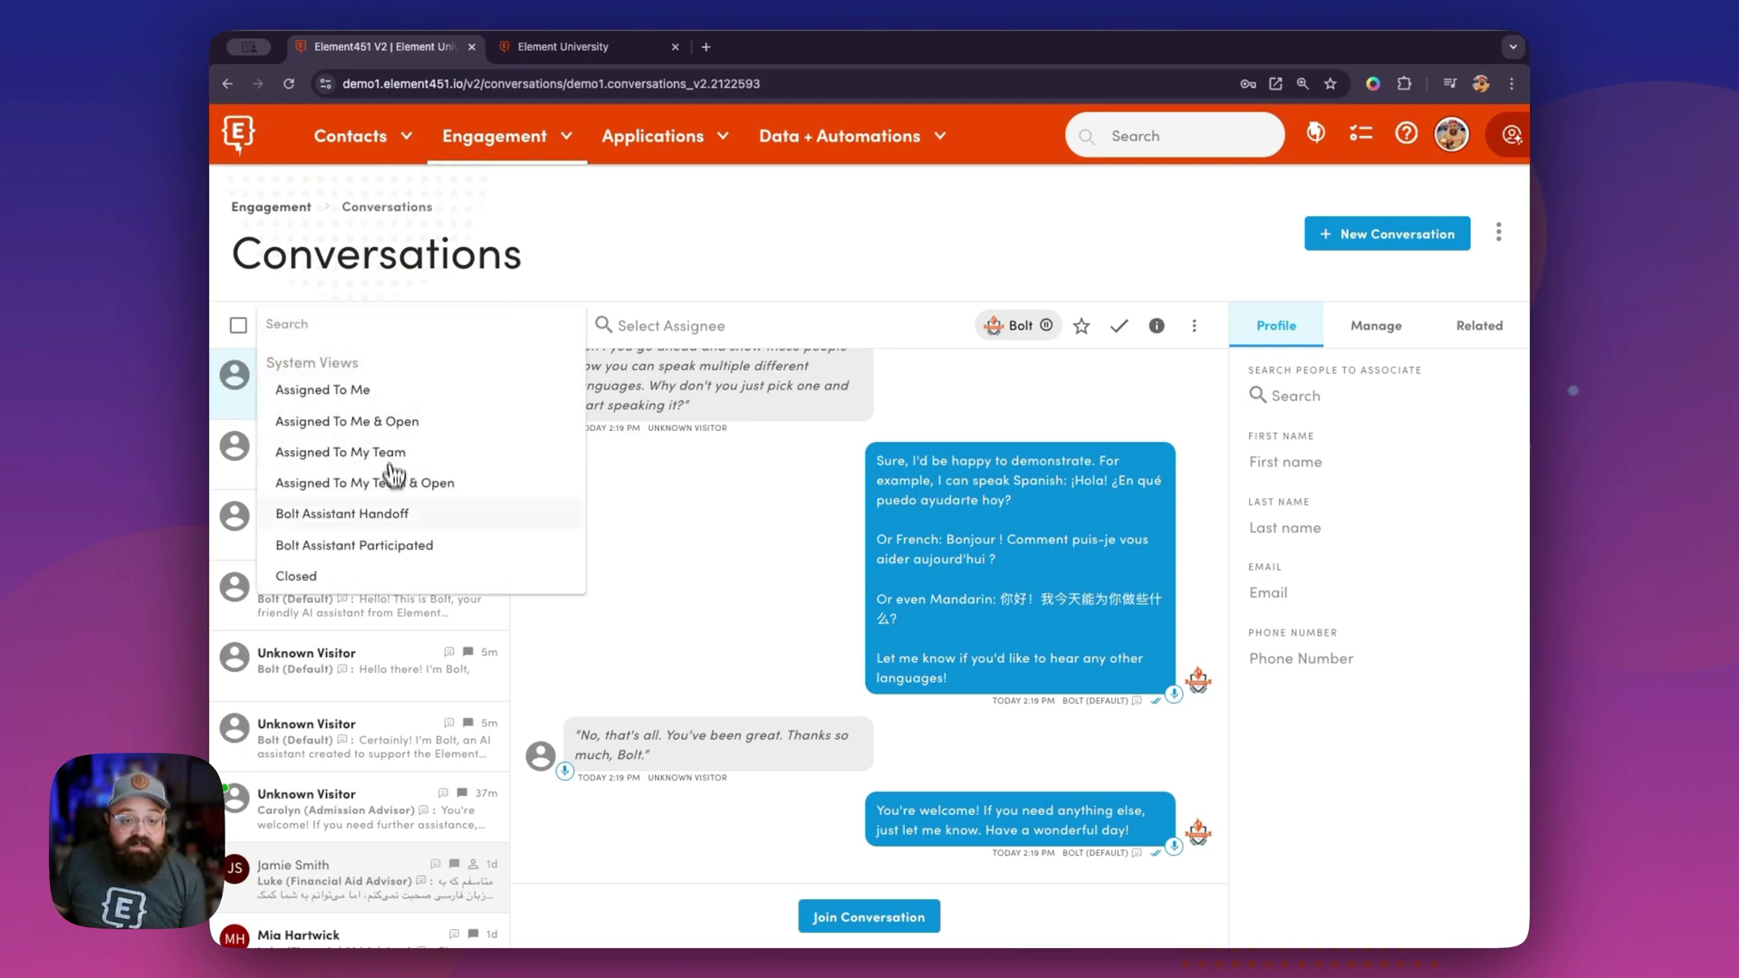
left_click(381, 390)
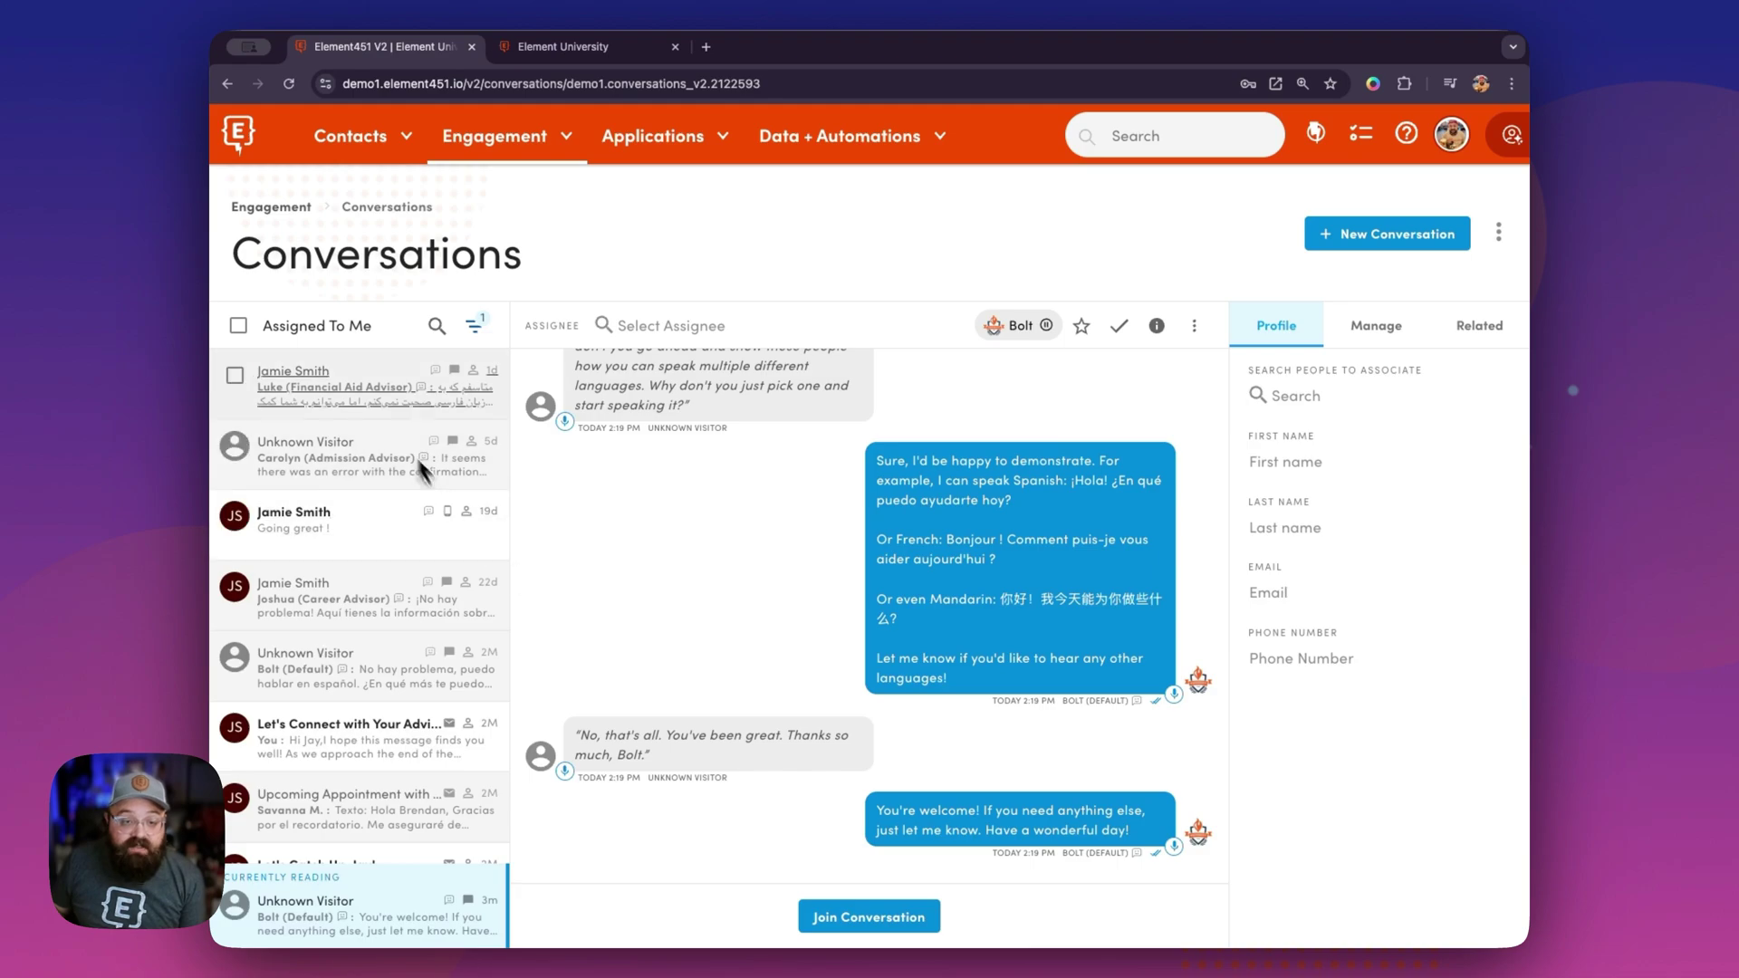
left_click(319, 326)
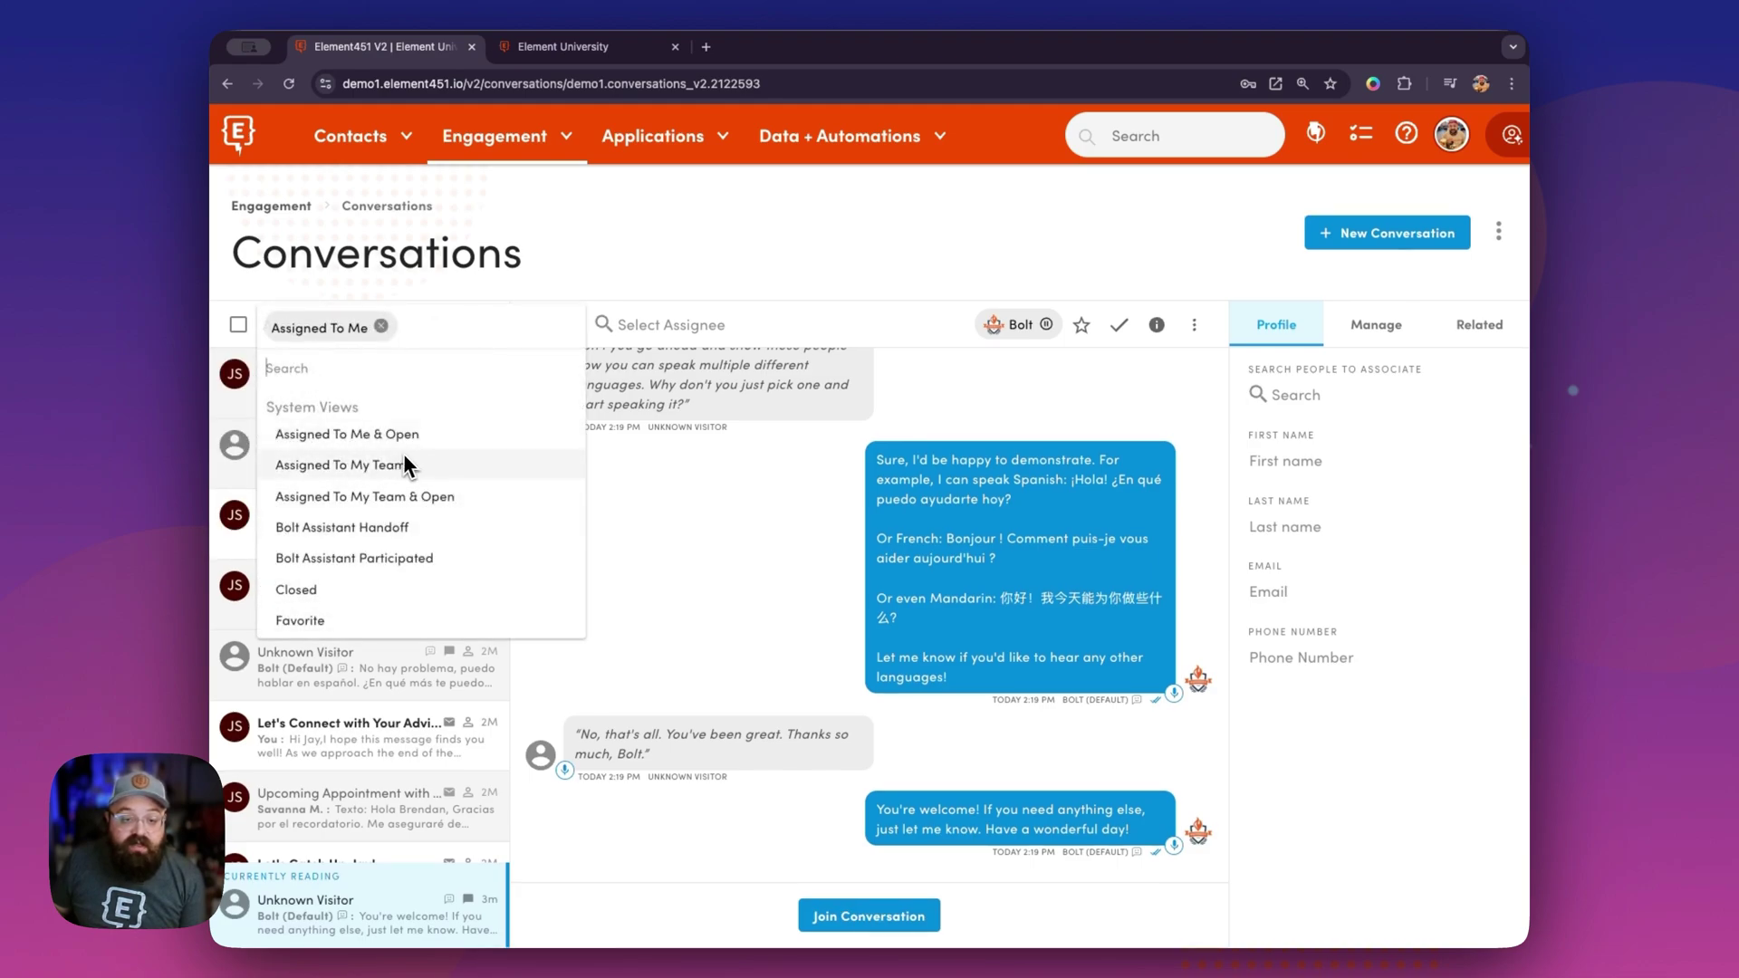
scroll(404, 471, "down", 2)
scroll(404, 471, "up", 2)
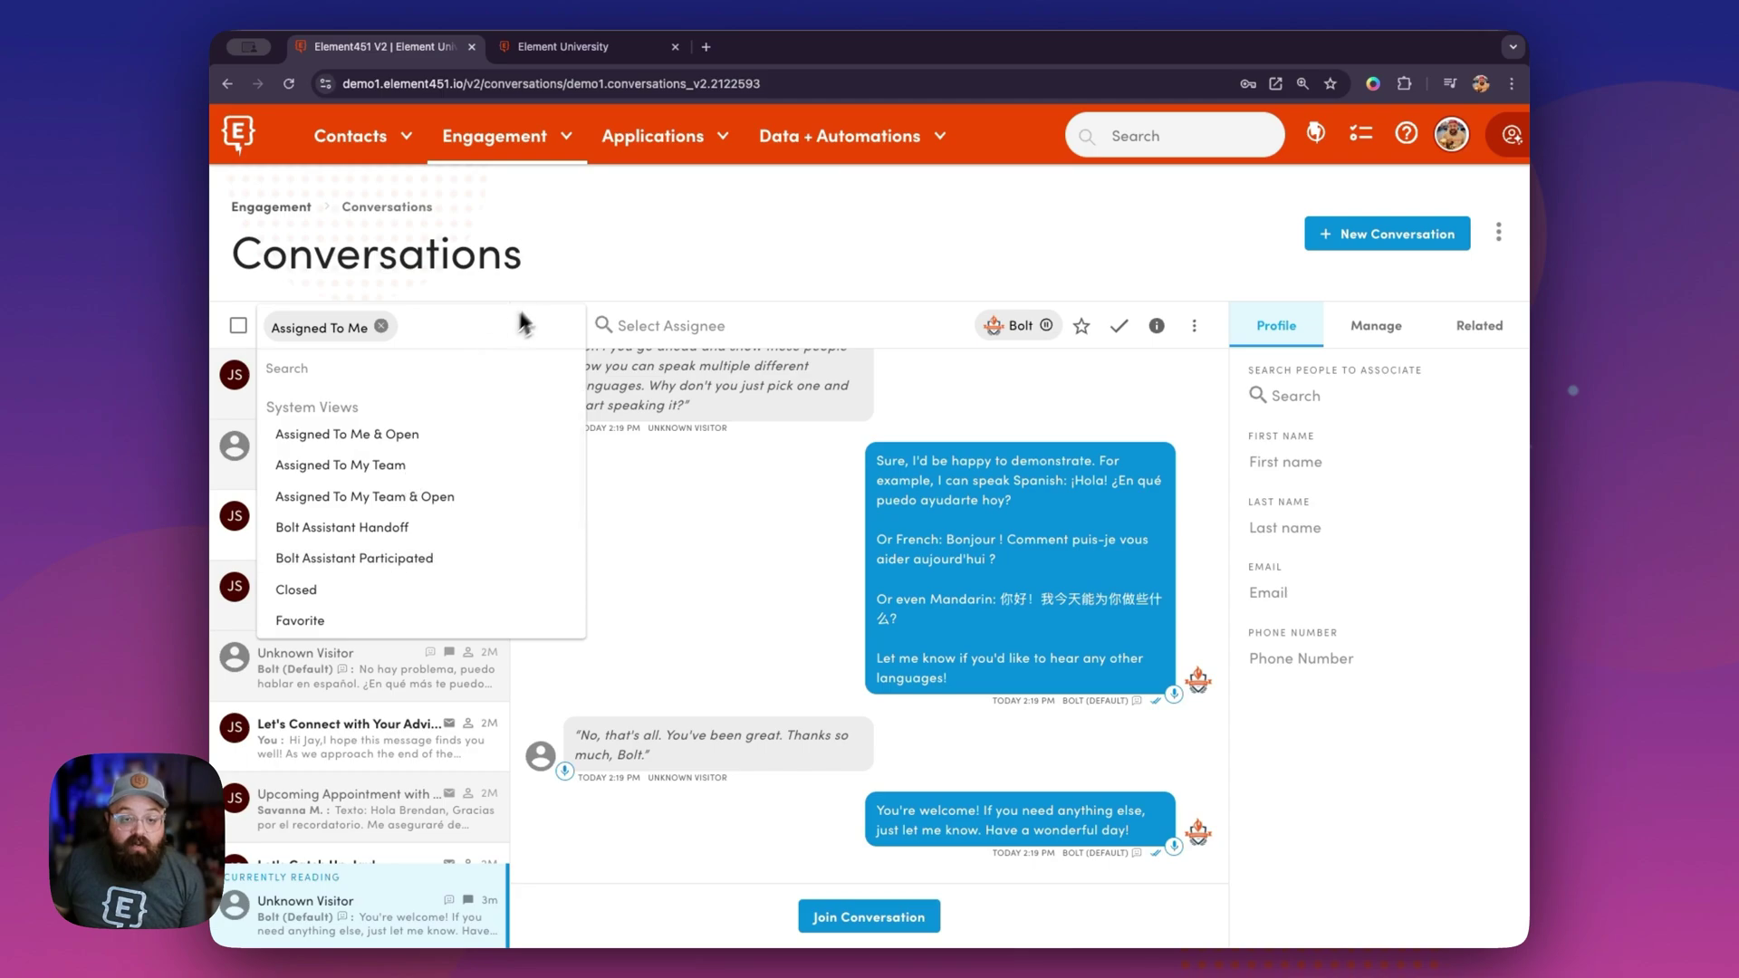
left_click(520, 323)
Review the advanced filter options for conversations and close them without applying any.
left_click(474, 326)
scroll(946, 465, "down", 12)
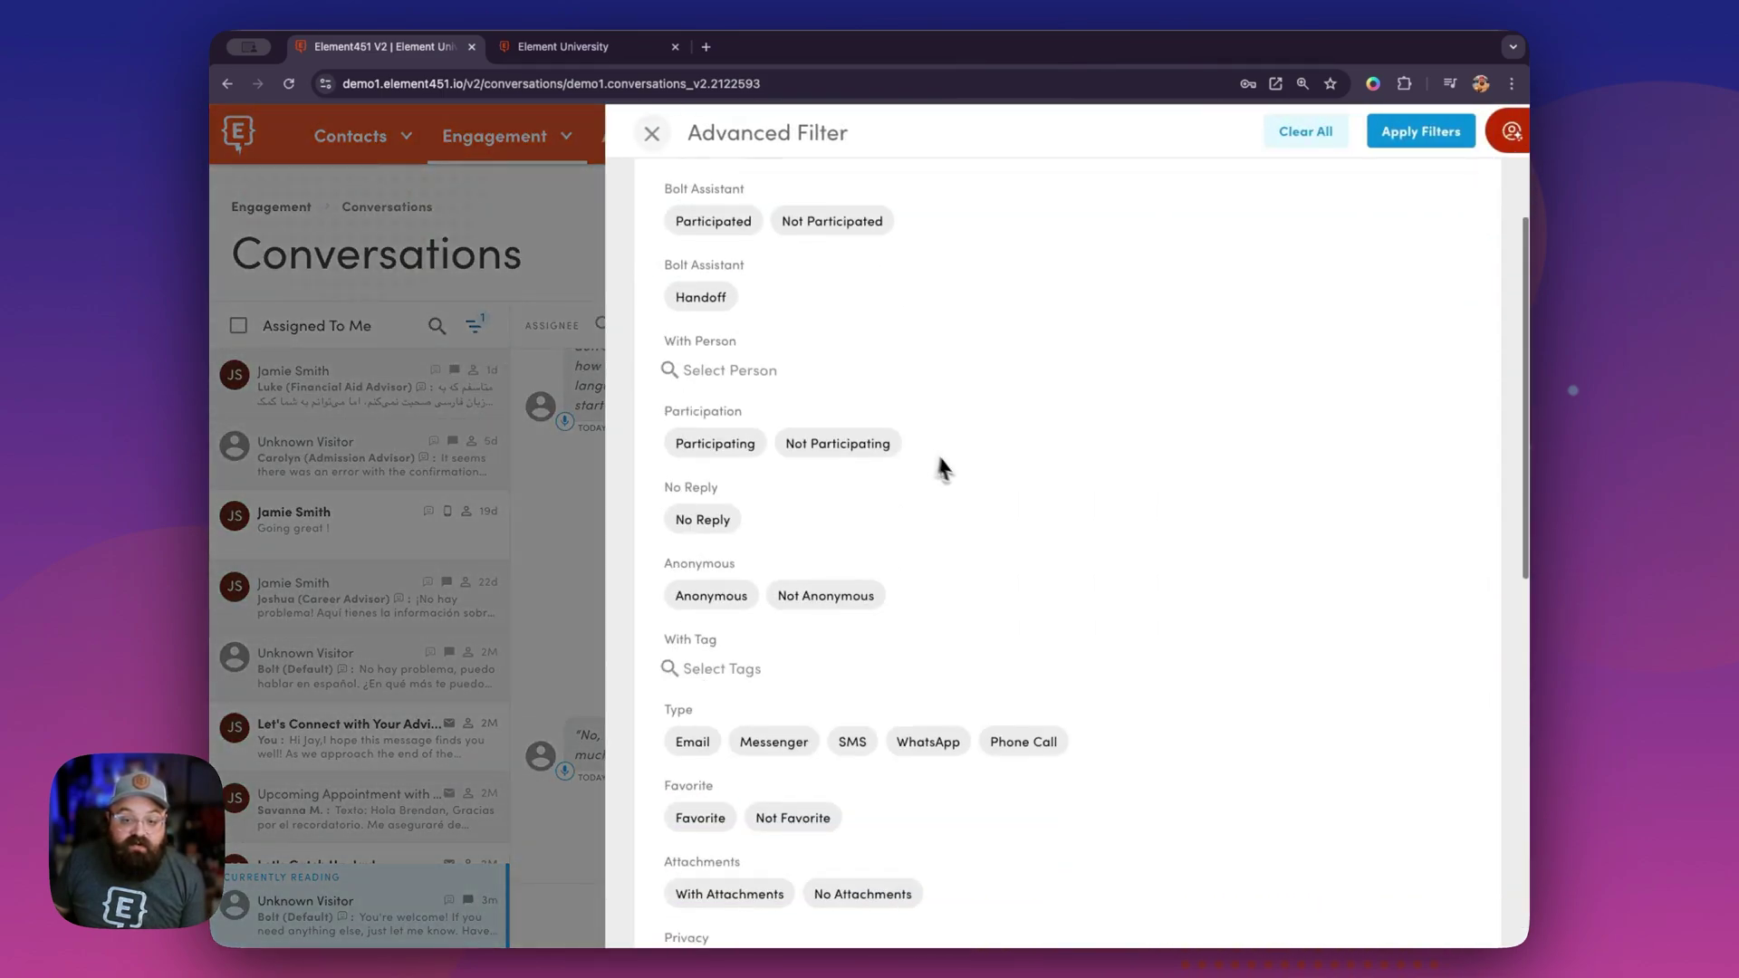
scroll(955, 471, "up", 10)
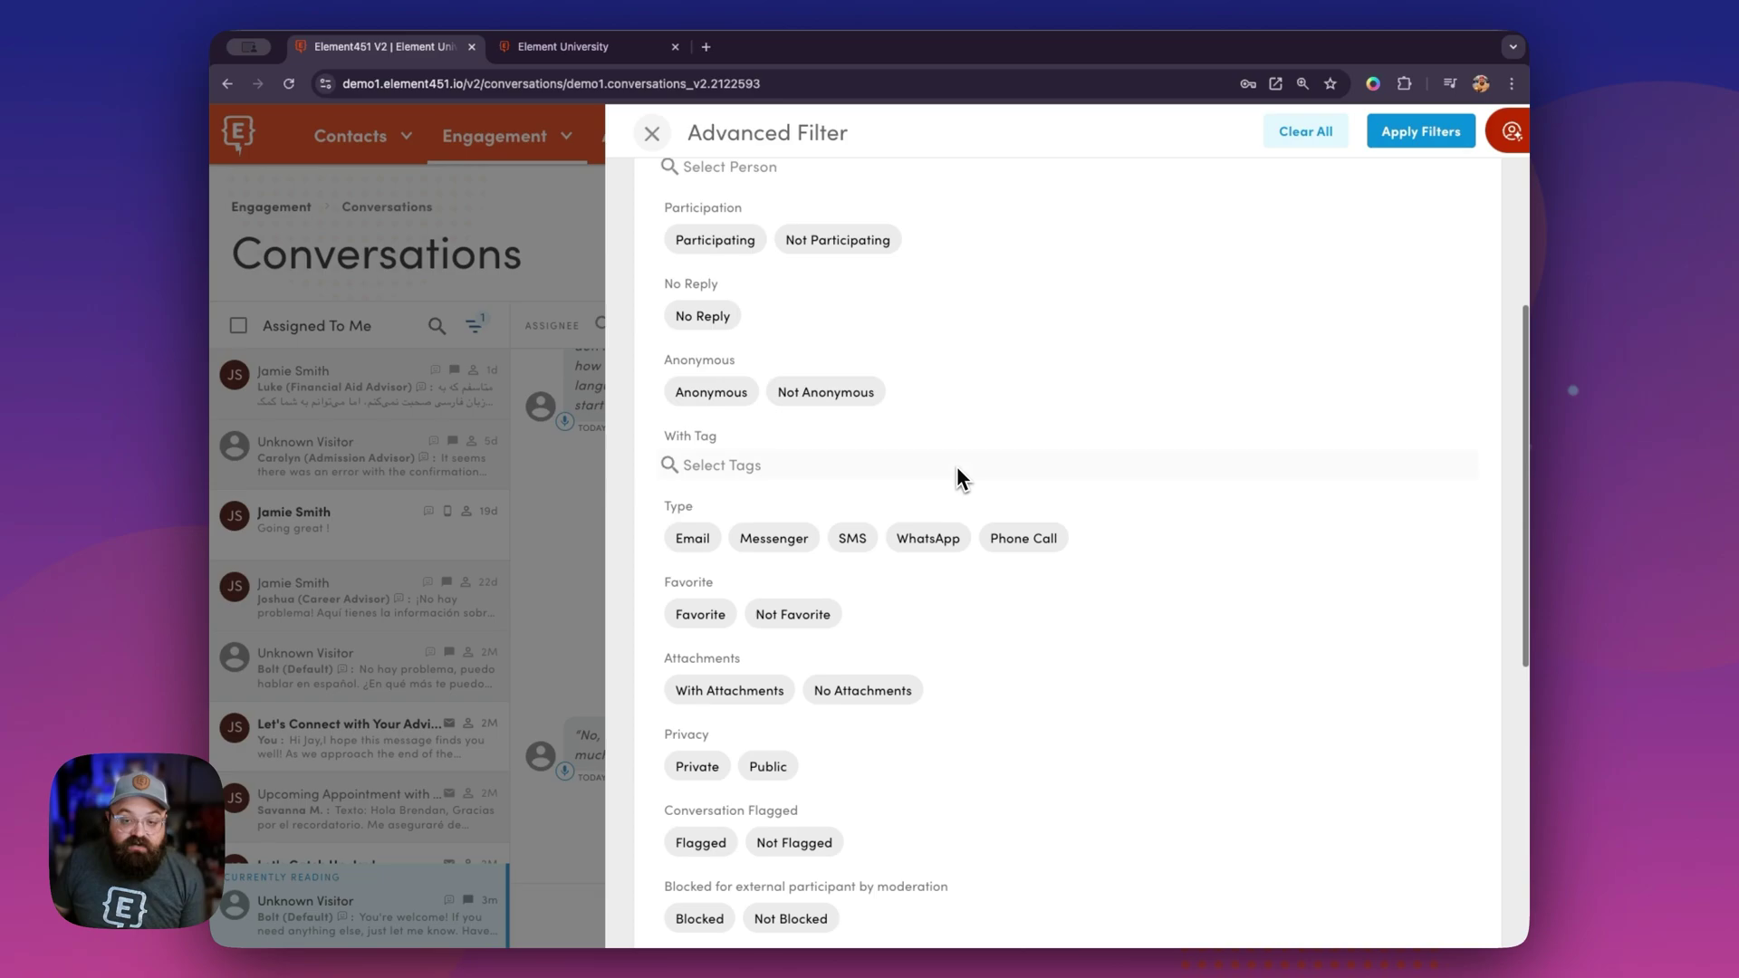
left_click(651, 133)
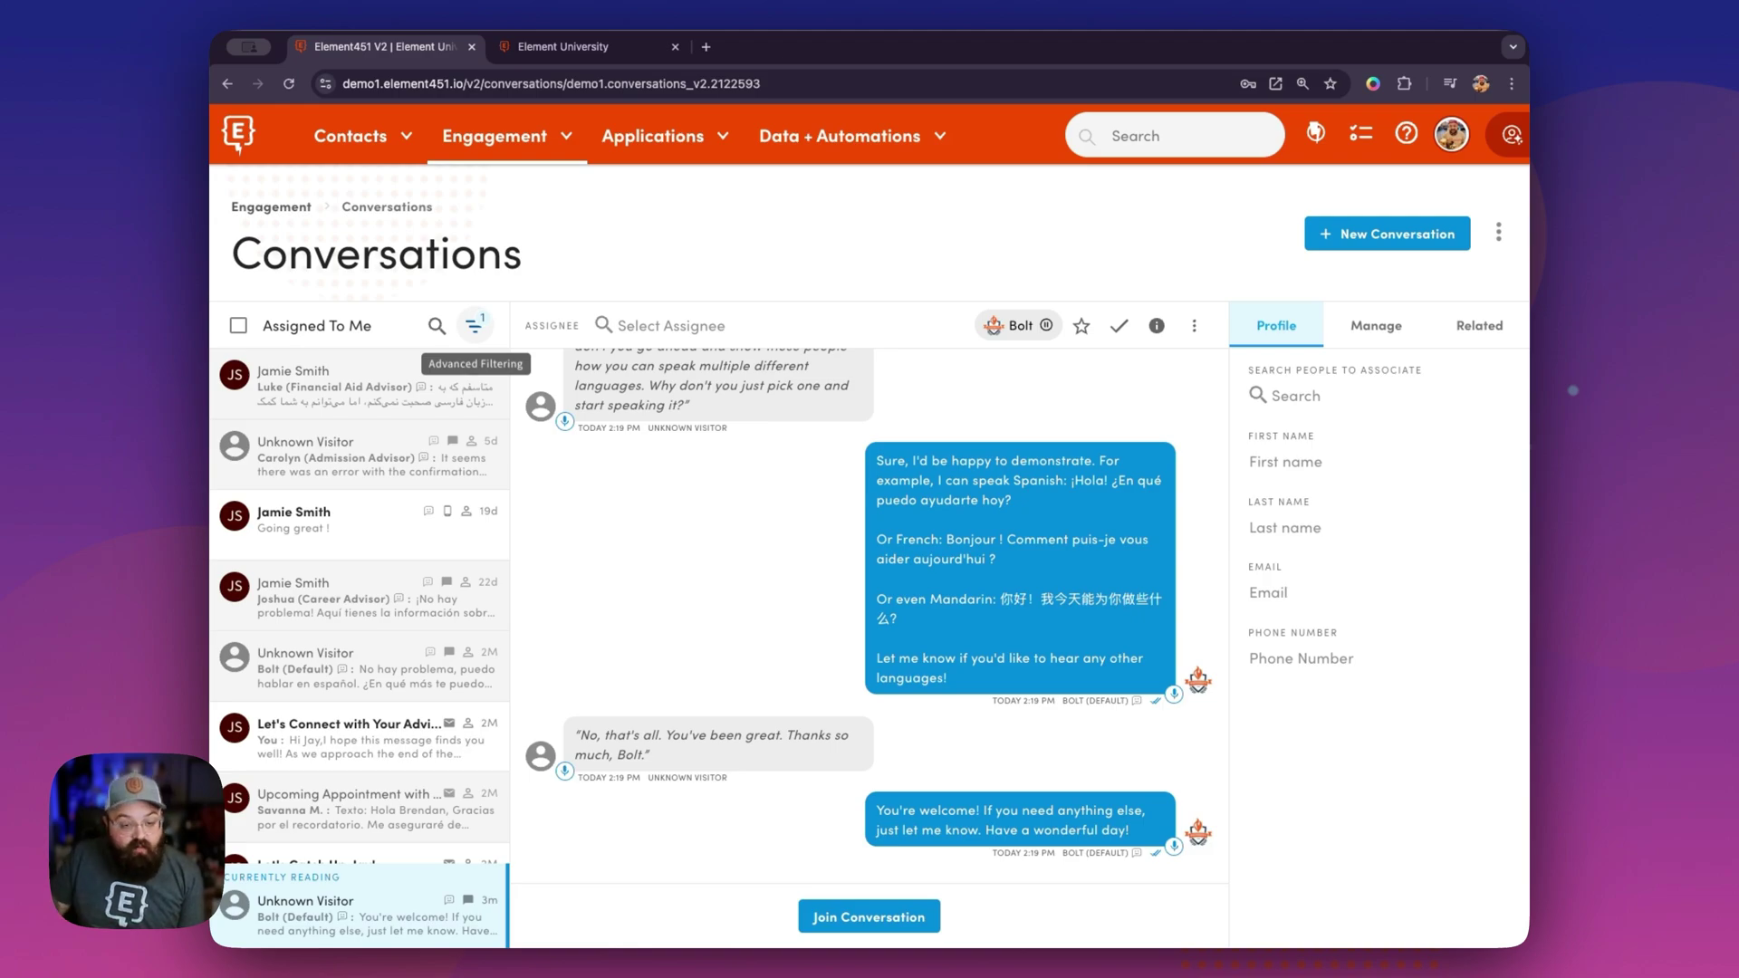
Look through the assigned conversations and clear the Assigned To Me view from the list.
scroll(336, 462, "down", 10)
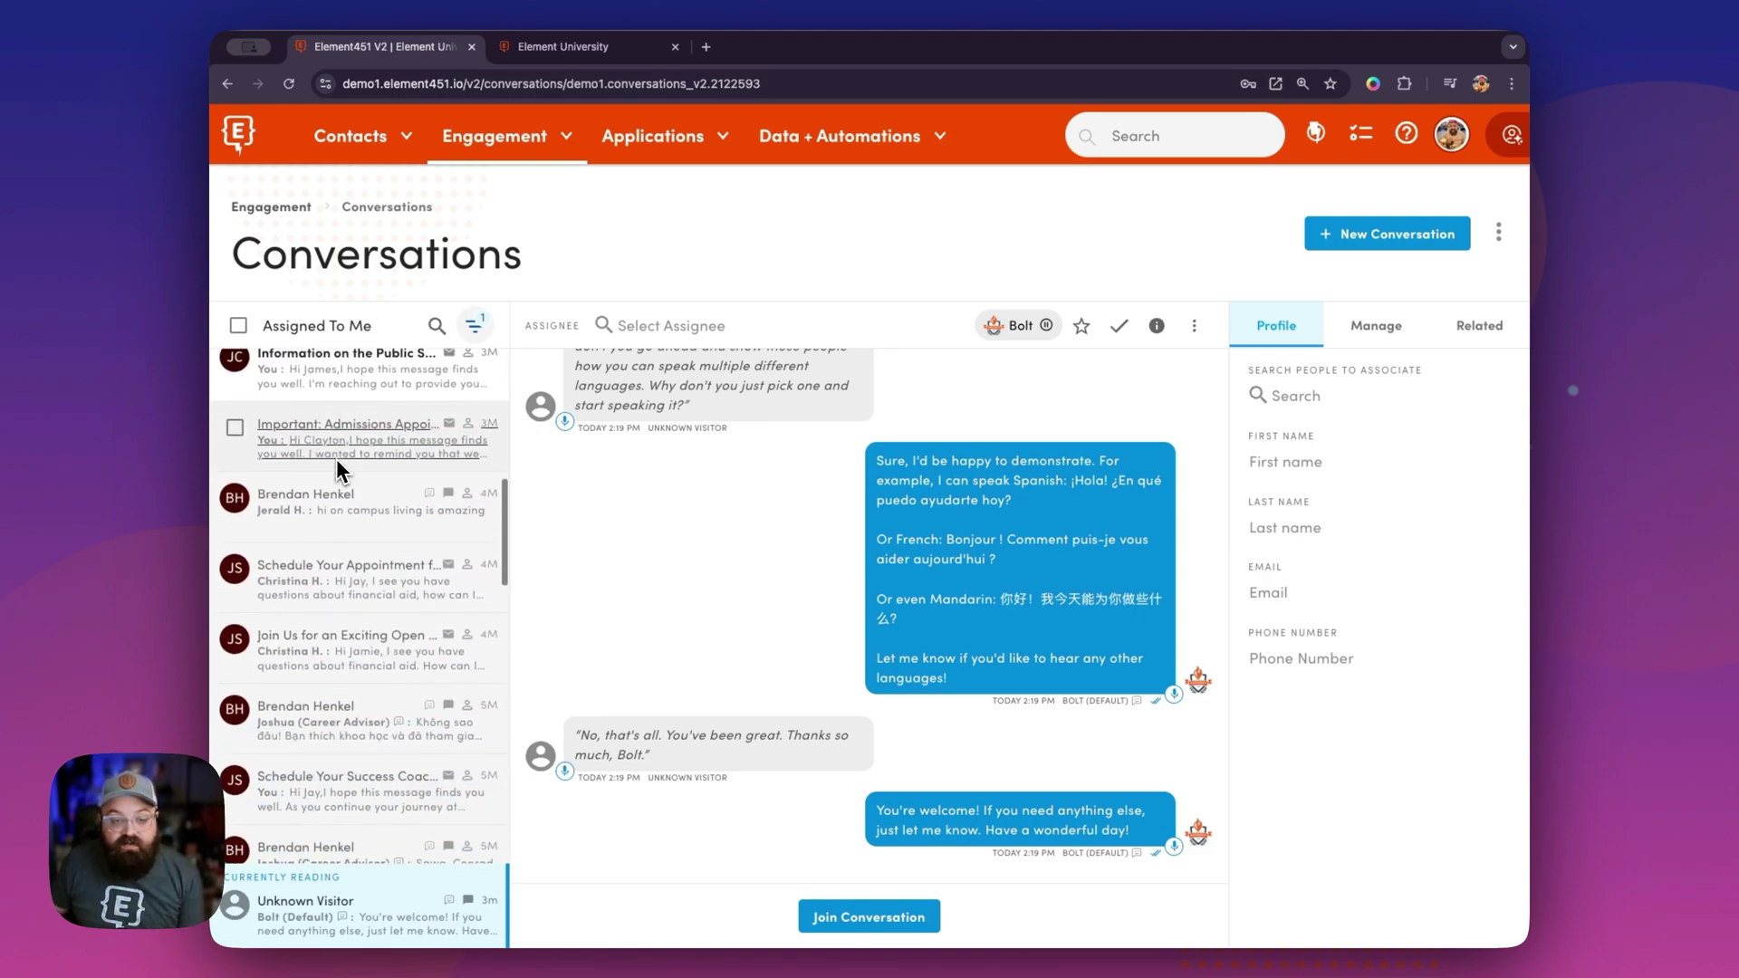
scroll(335, 459, "up", 10)
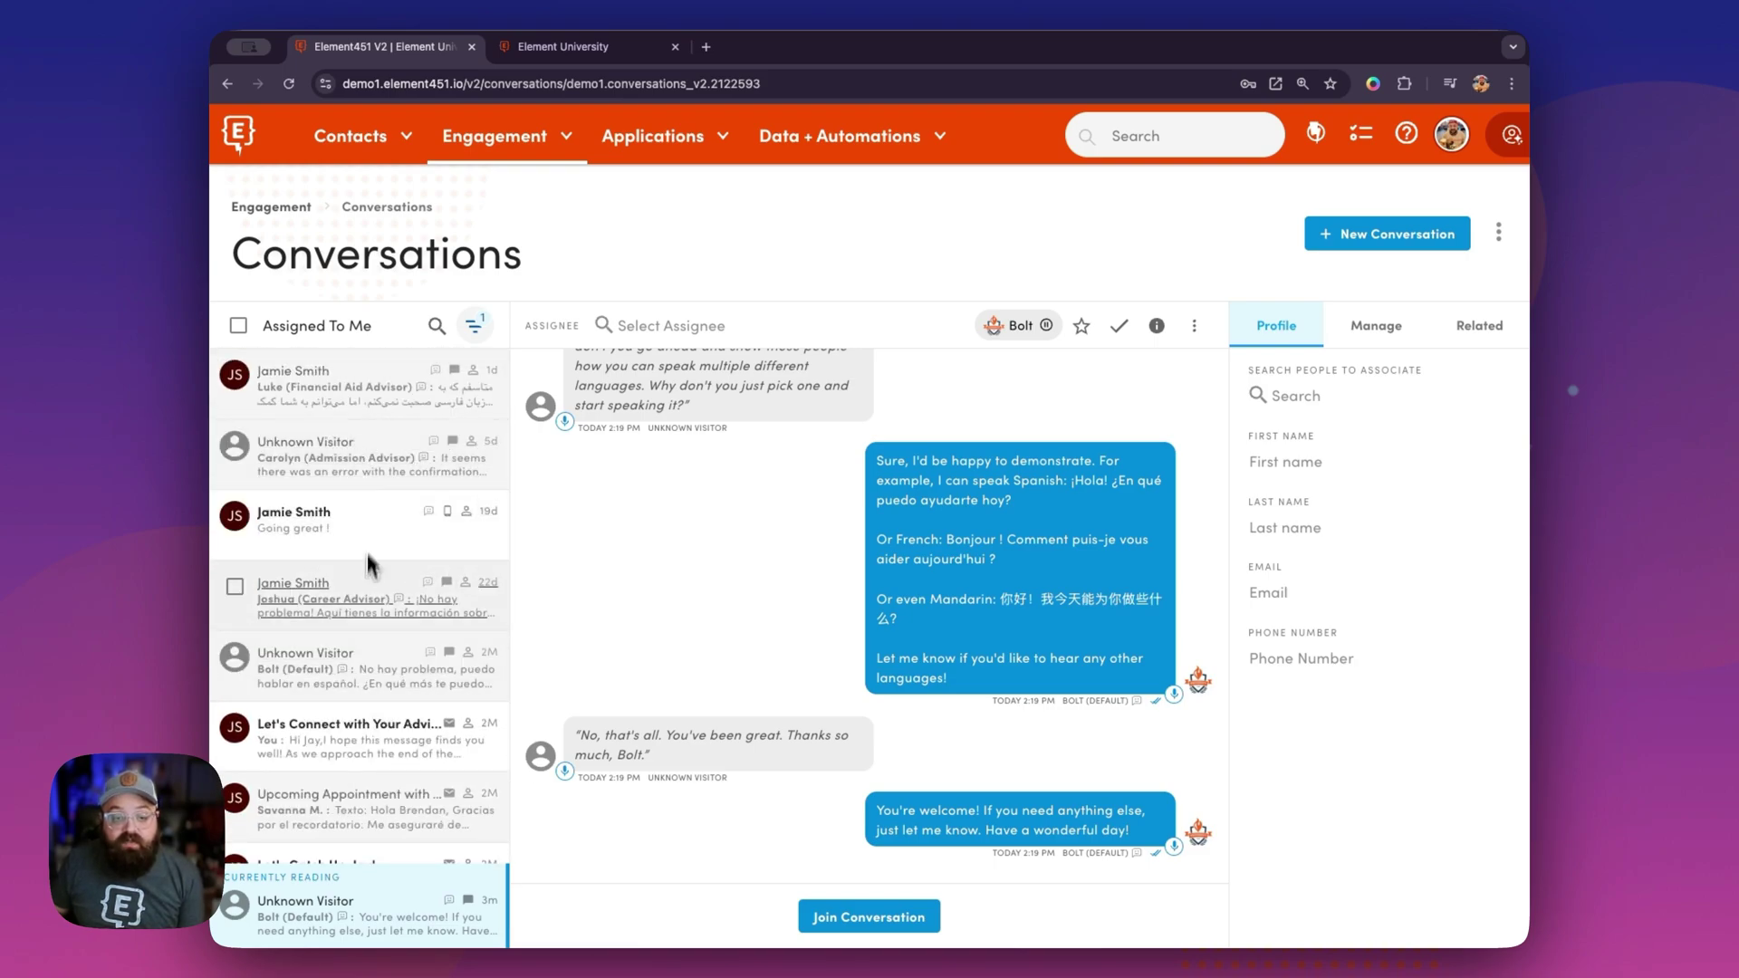
left_click(476, 326)
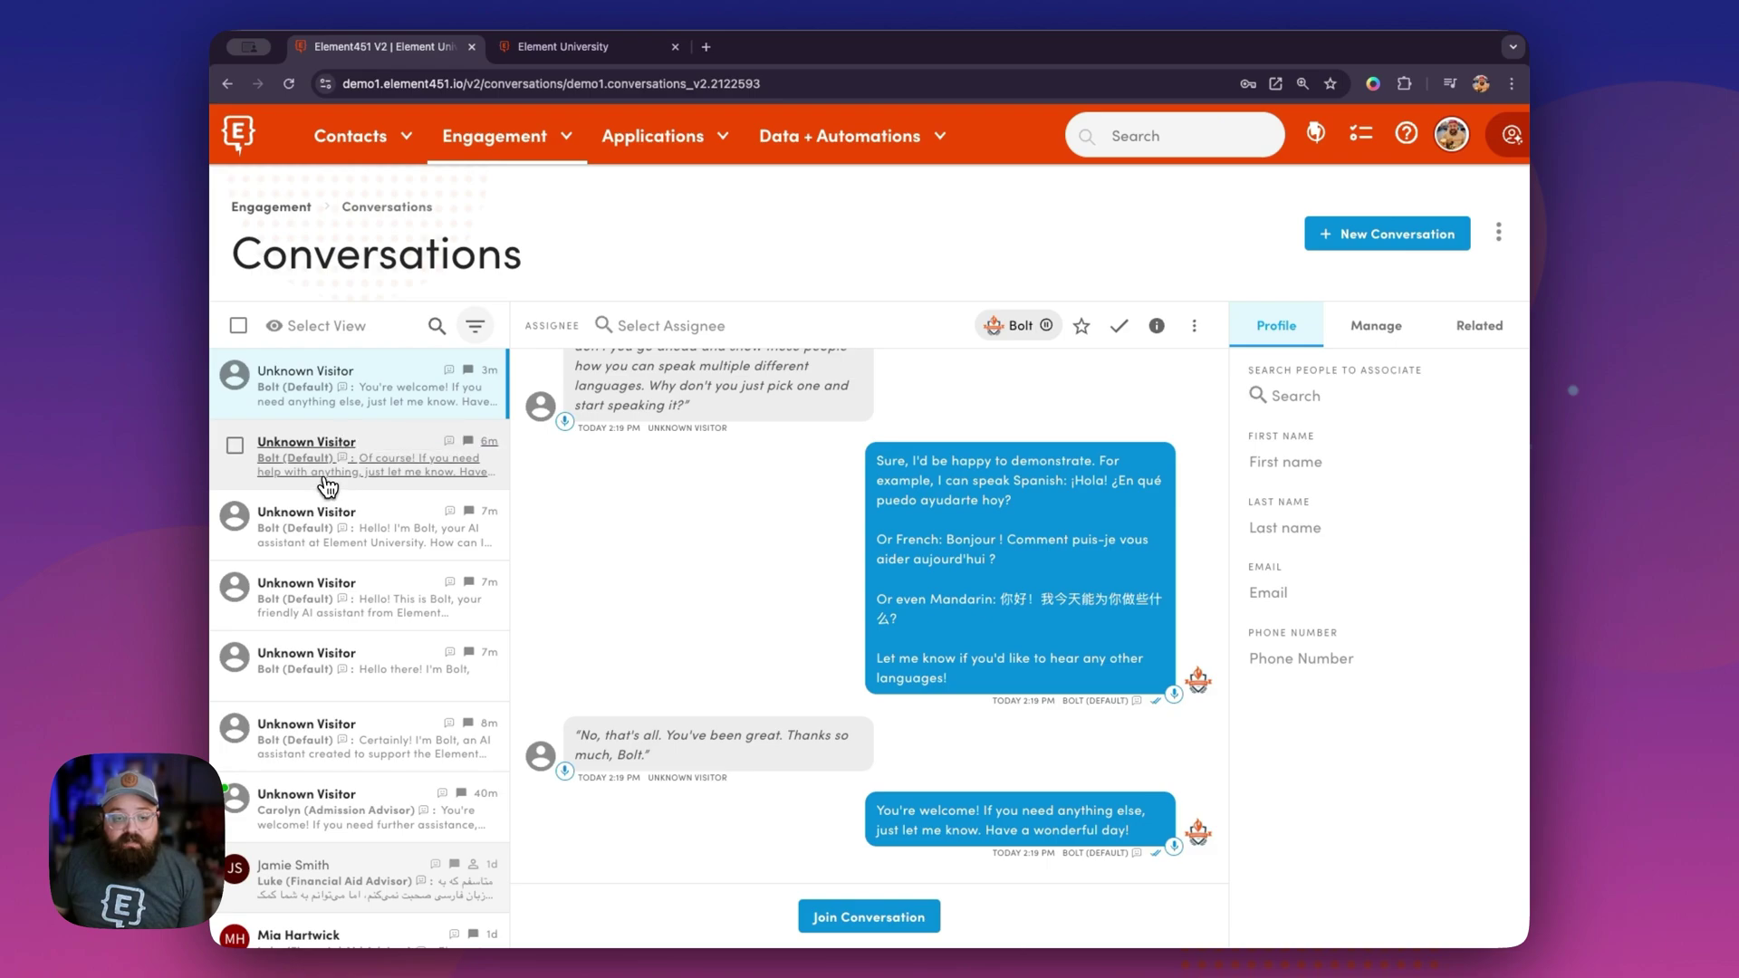
Open the day-old assigned conversation with the Financial Aid Advisor's Farsi reply and read the chat from its beginning to its end.
left_click(344, 507)
left_click(367, 600)
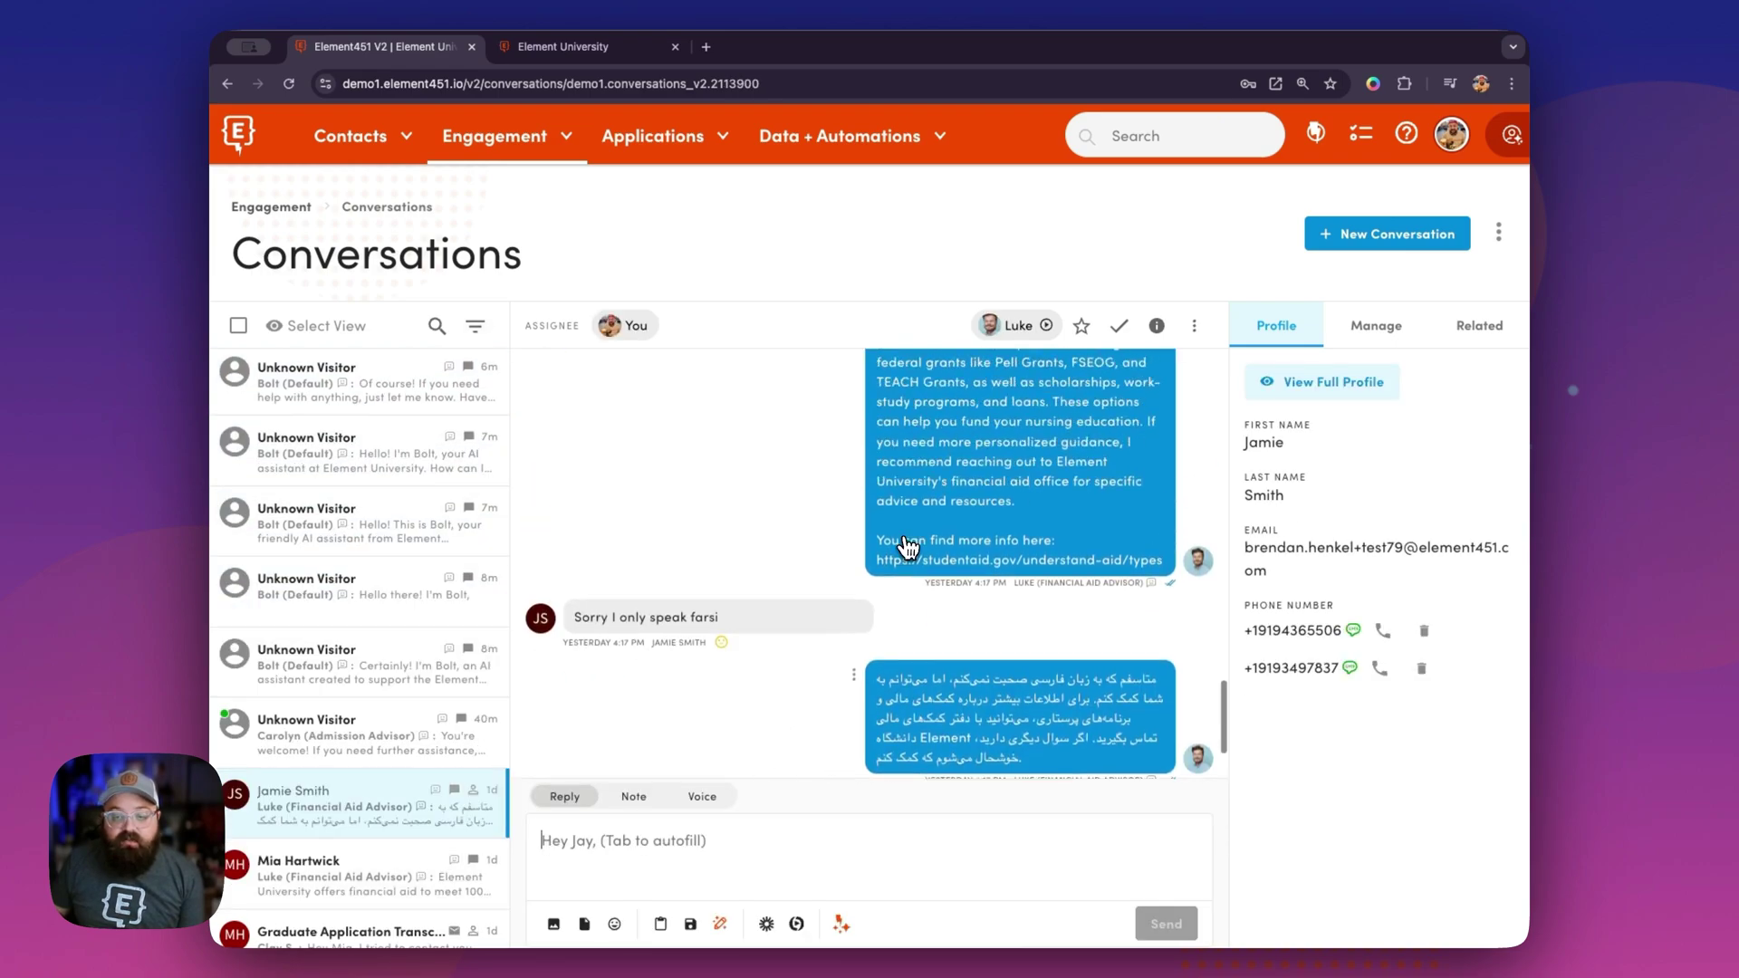
scroll(908, 546, "up", 10)
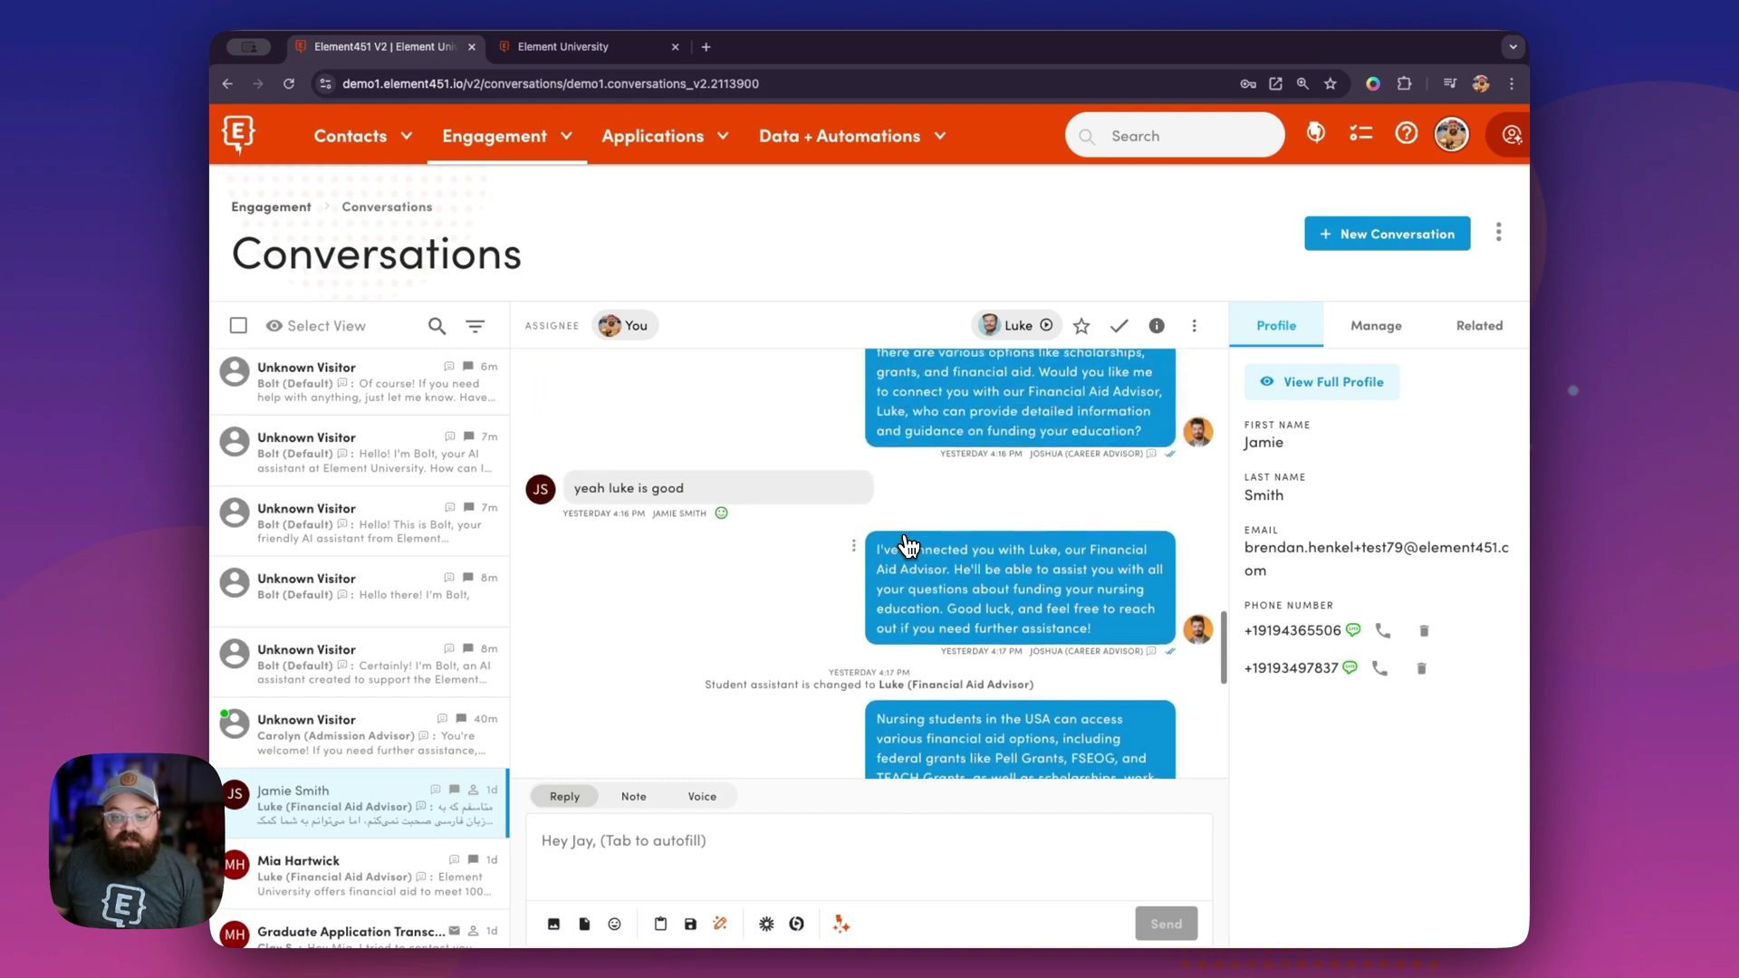
scroll(908, 546, "up", 10)
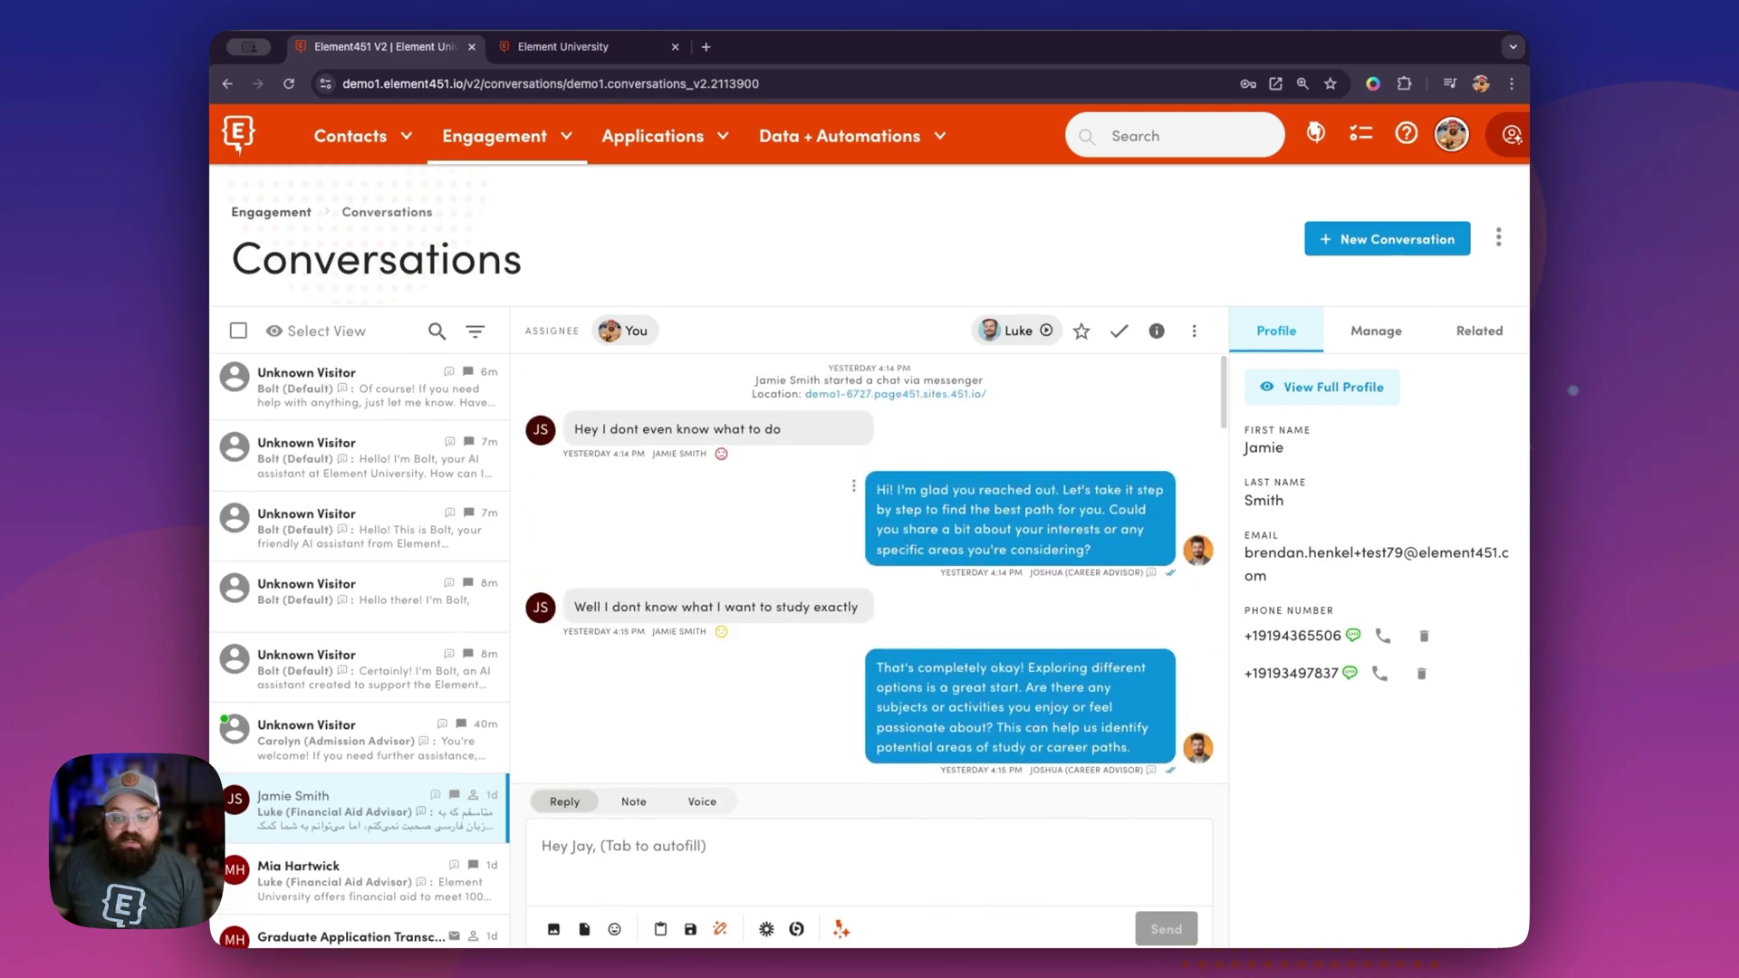
scroll(883, 566, "down", 1)
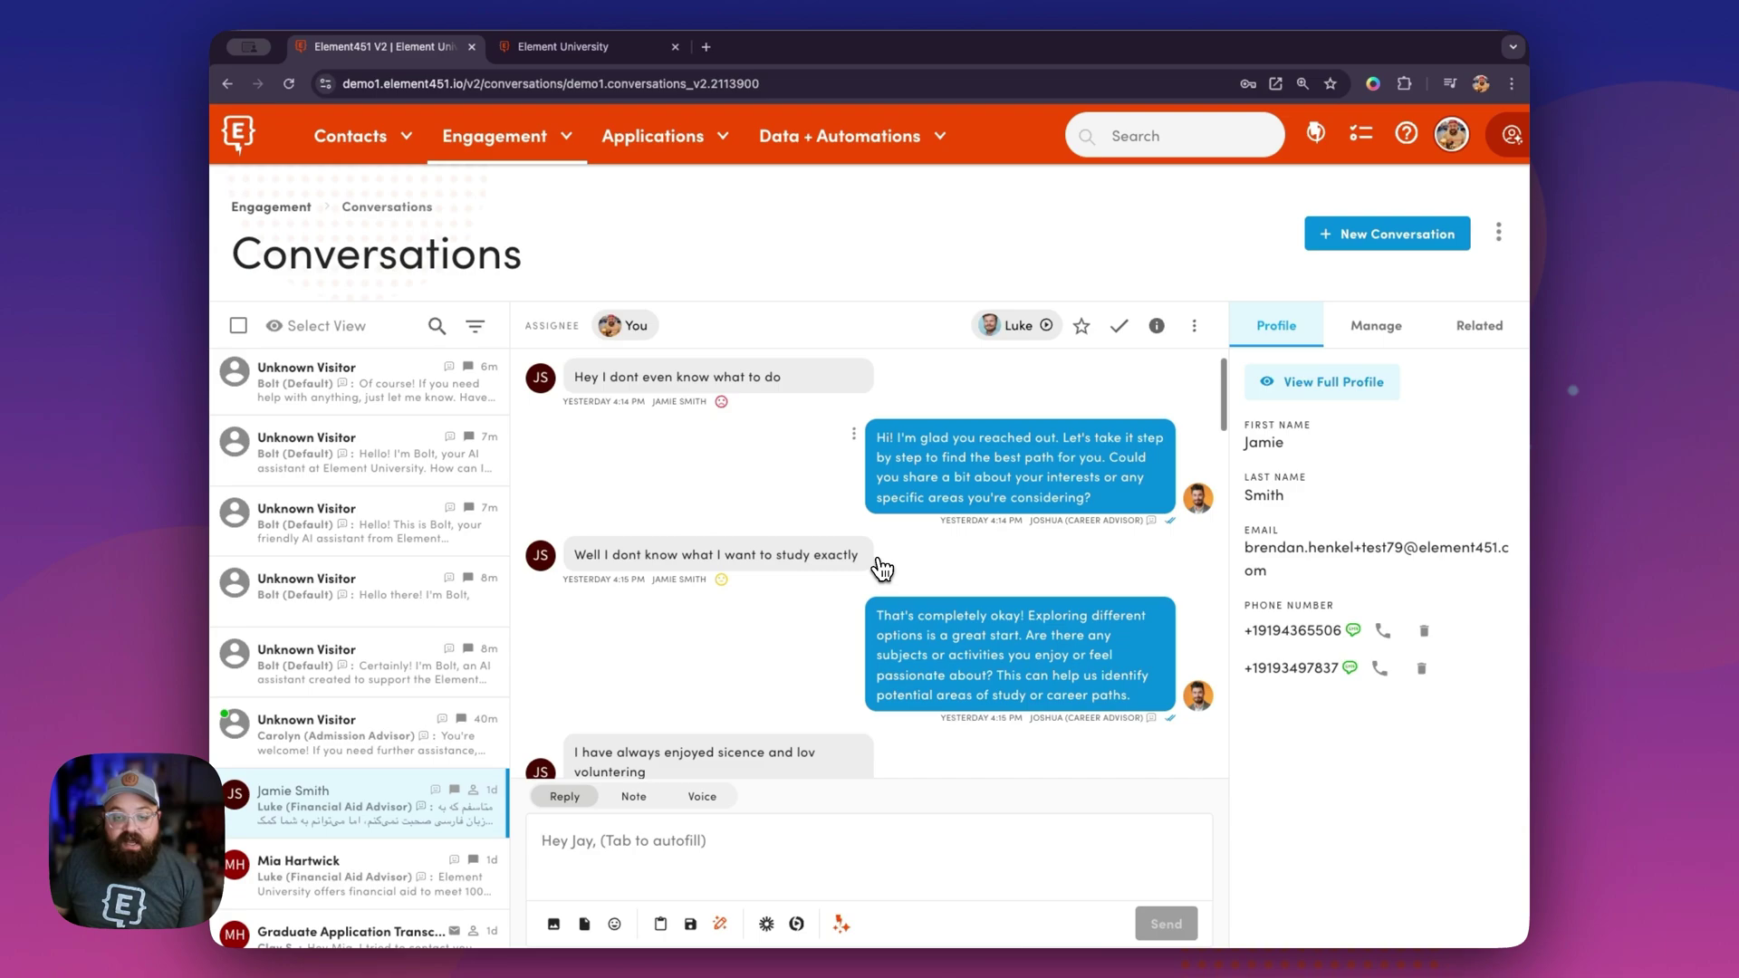
scroll(884, 569, "down", 3)
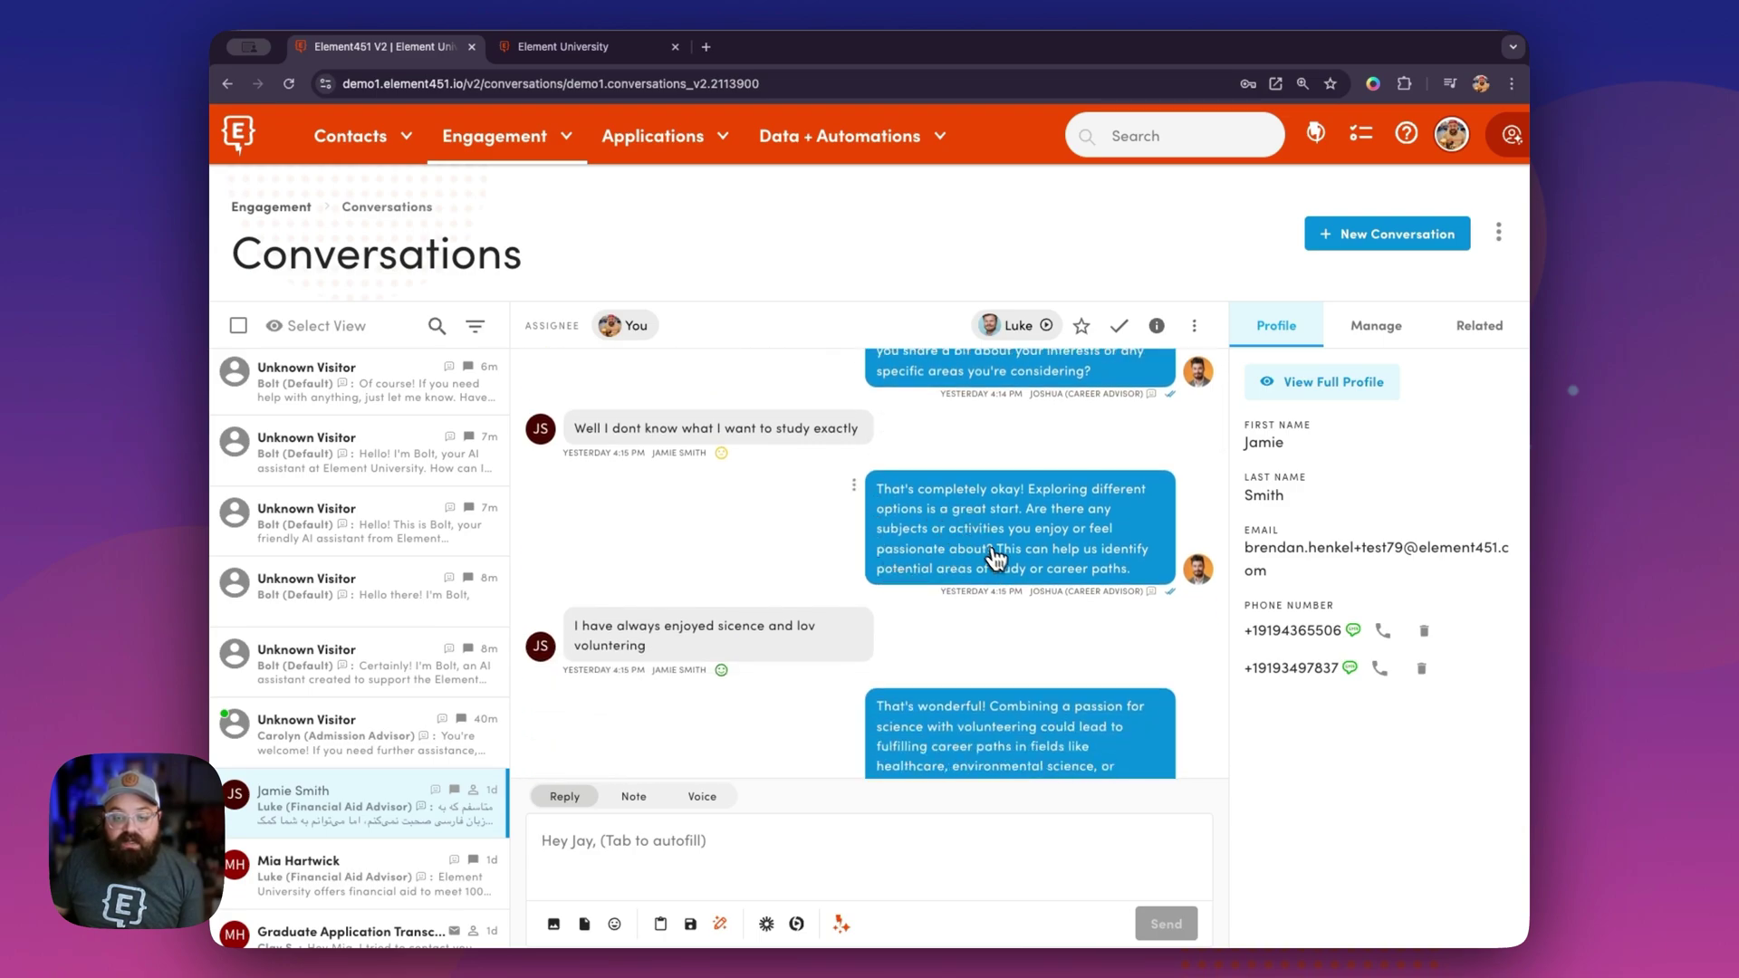
scroll(996, 566, "down", 6)
scroll(1003, 571, "down", 10)
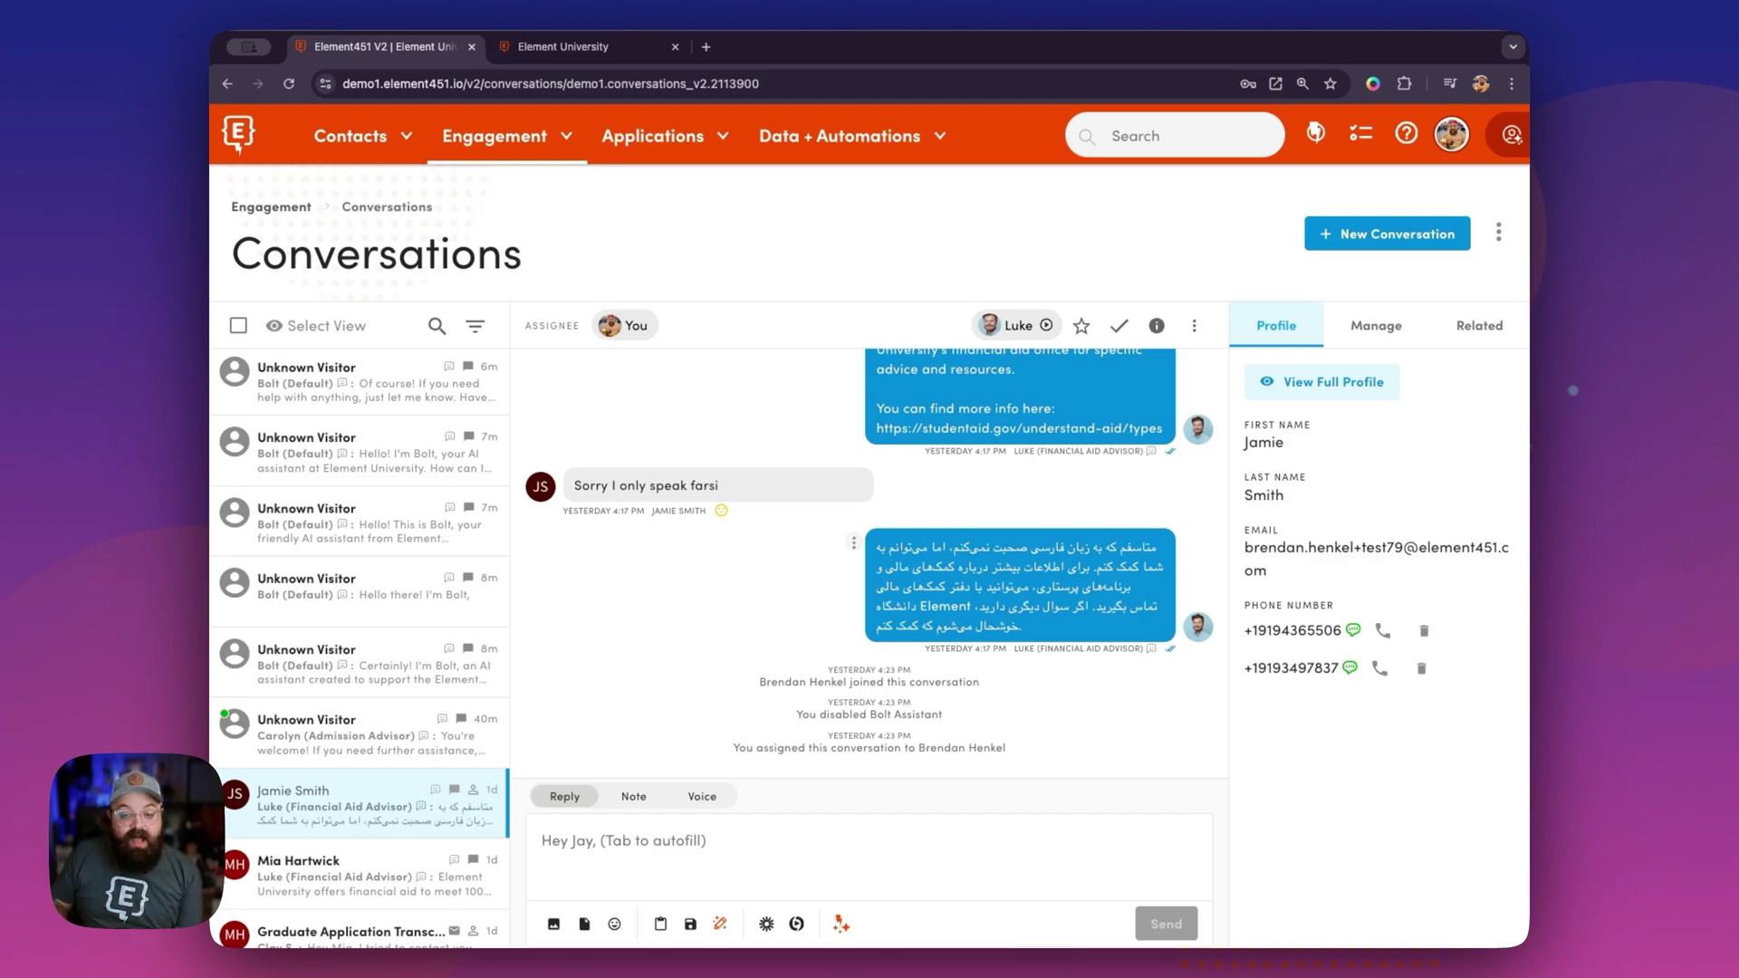
Translate the Financial Aid Advisor's Farsi message into English and review the translation in the conversation.
left_click(854, 542)
mouse_move(911, 611)
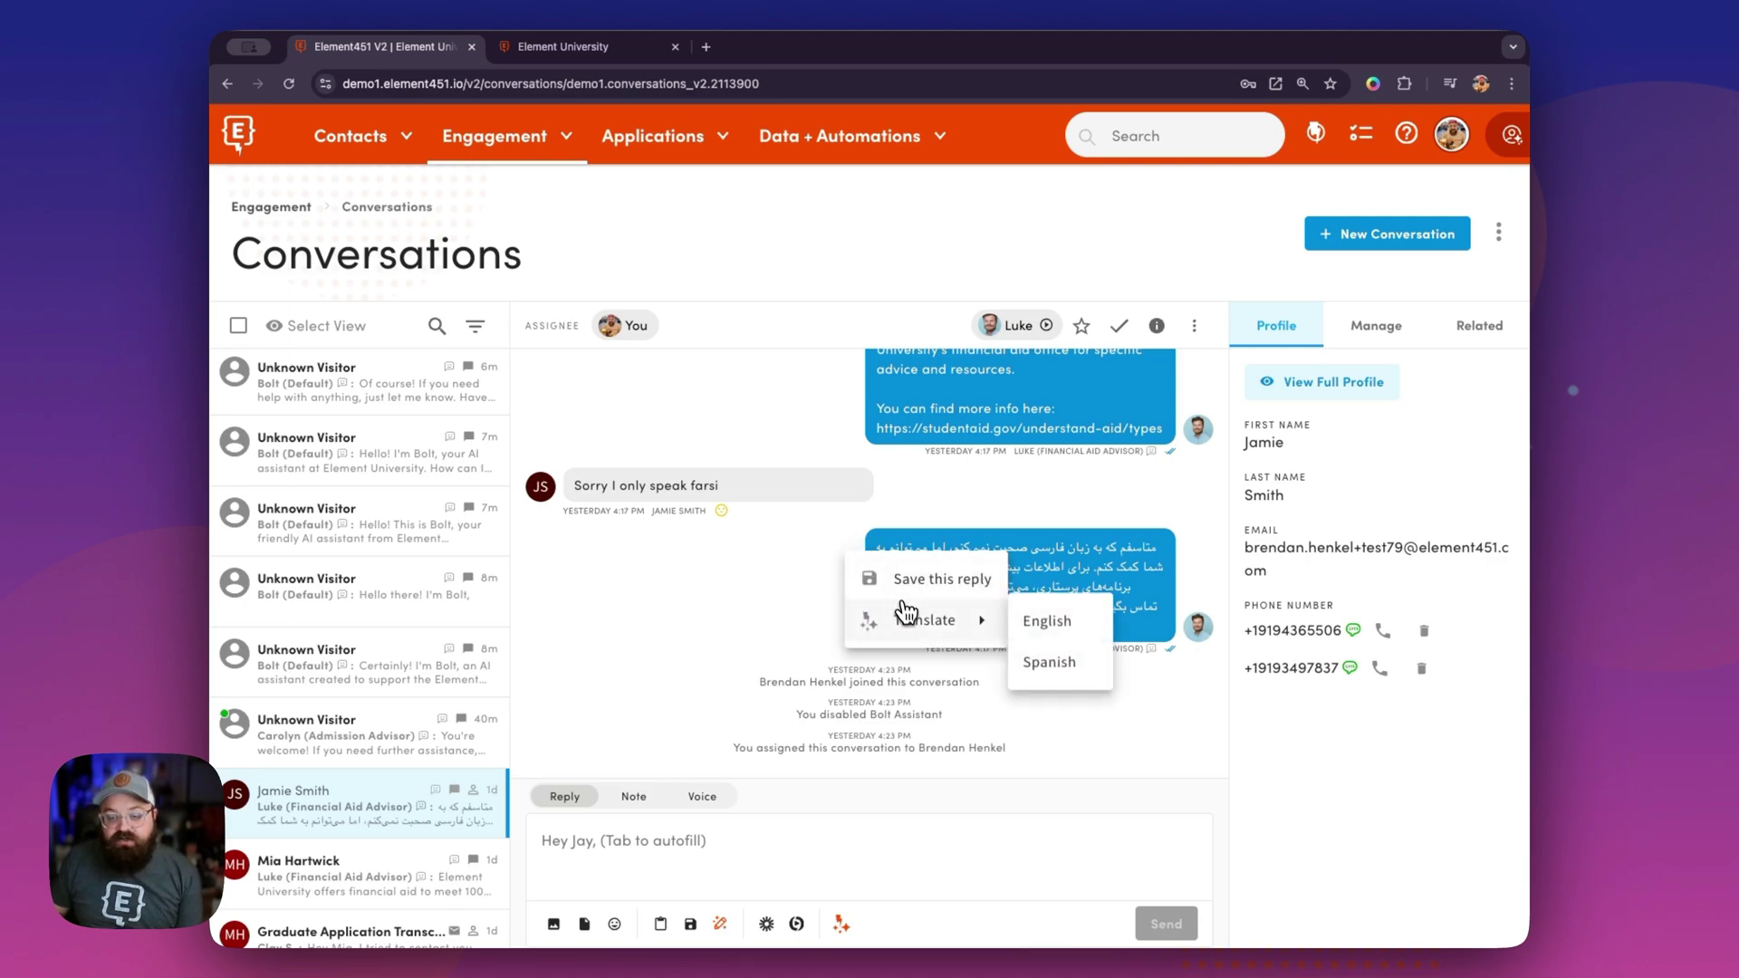
left_click(1046, 623)
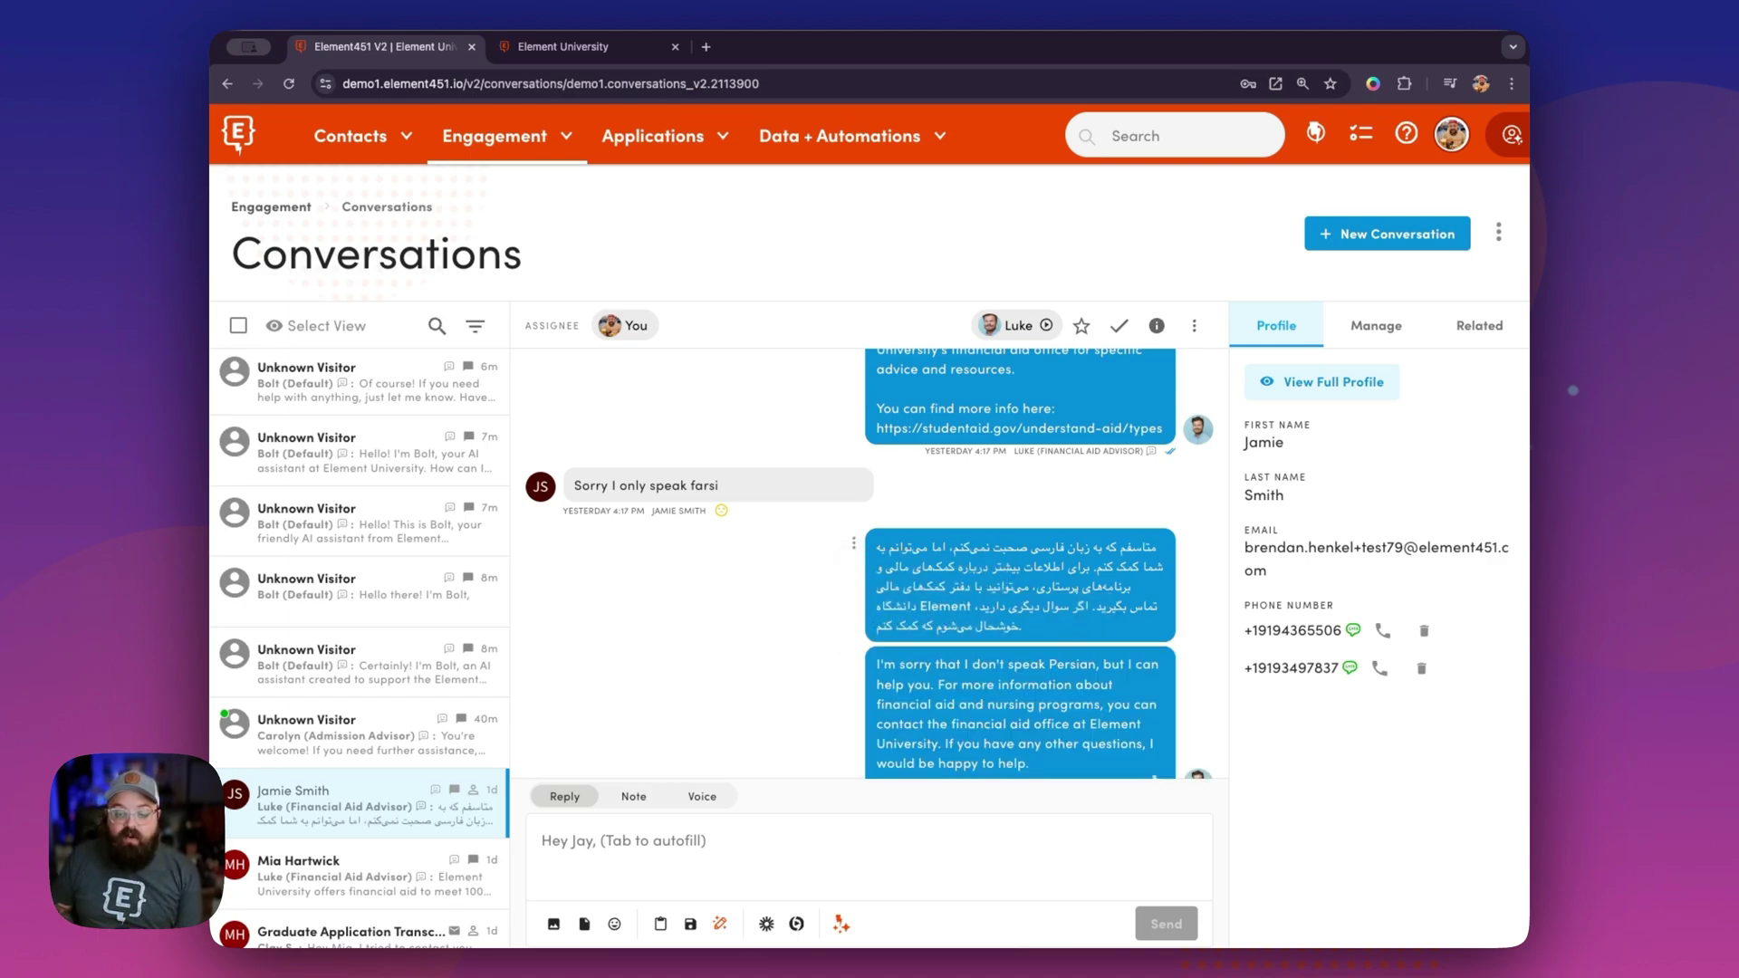
scroll(1072, 639, "down", 2)
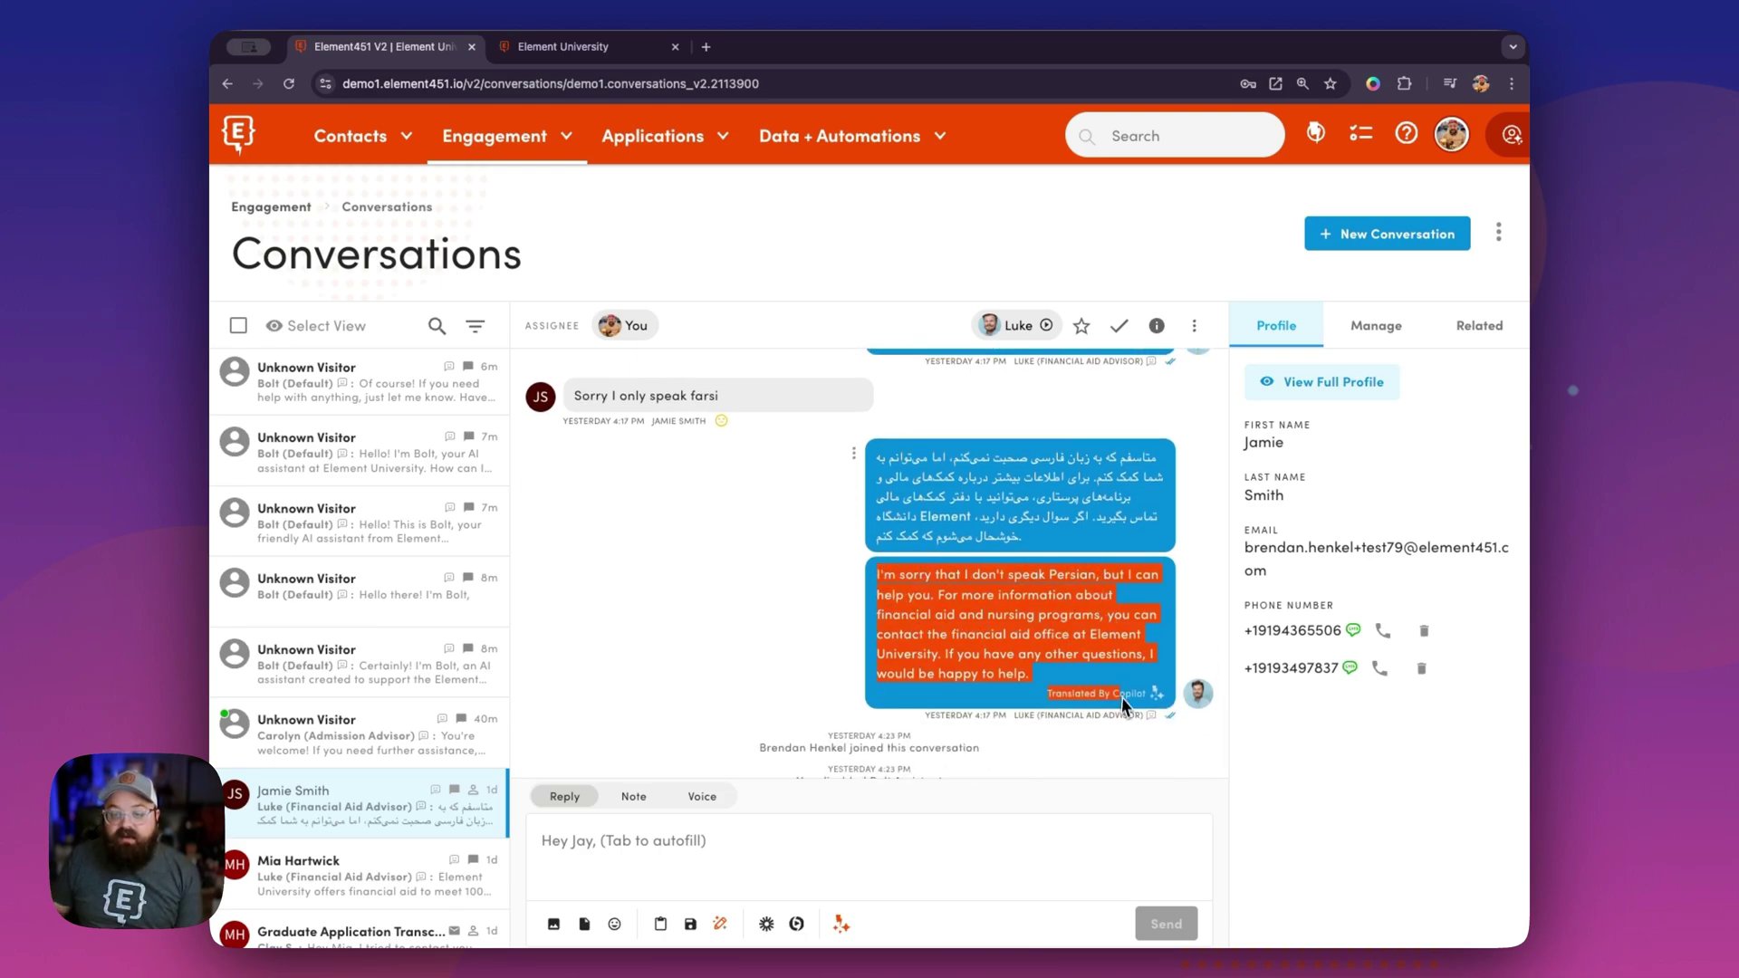
scroll(784, 700, "down", 1)
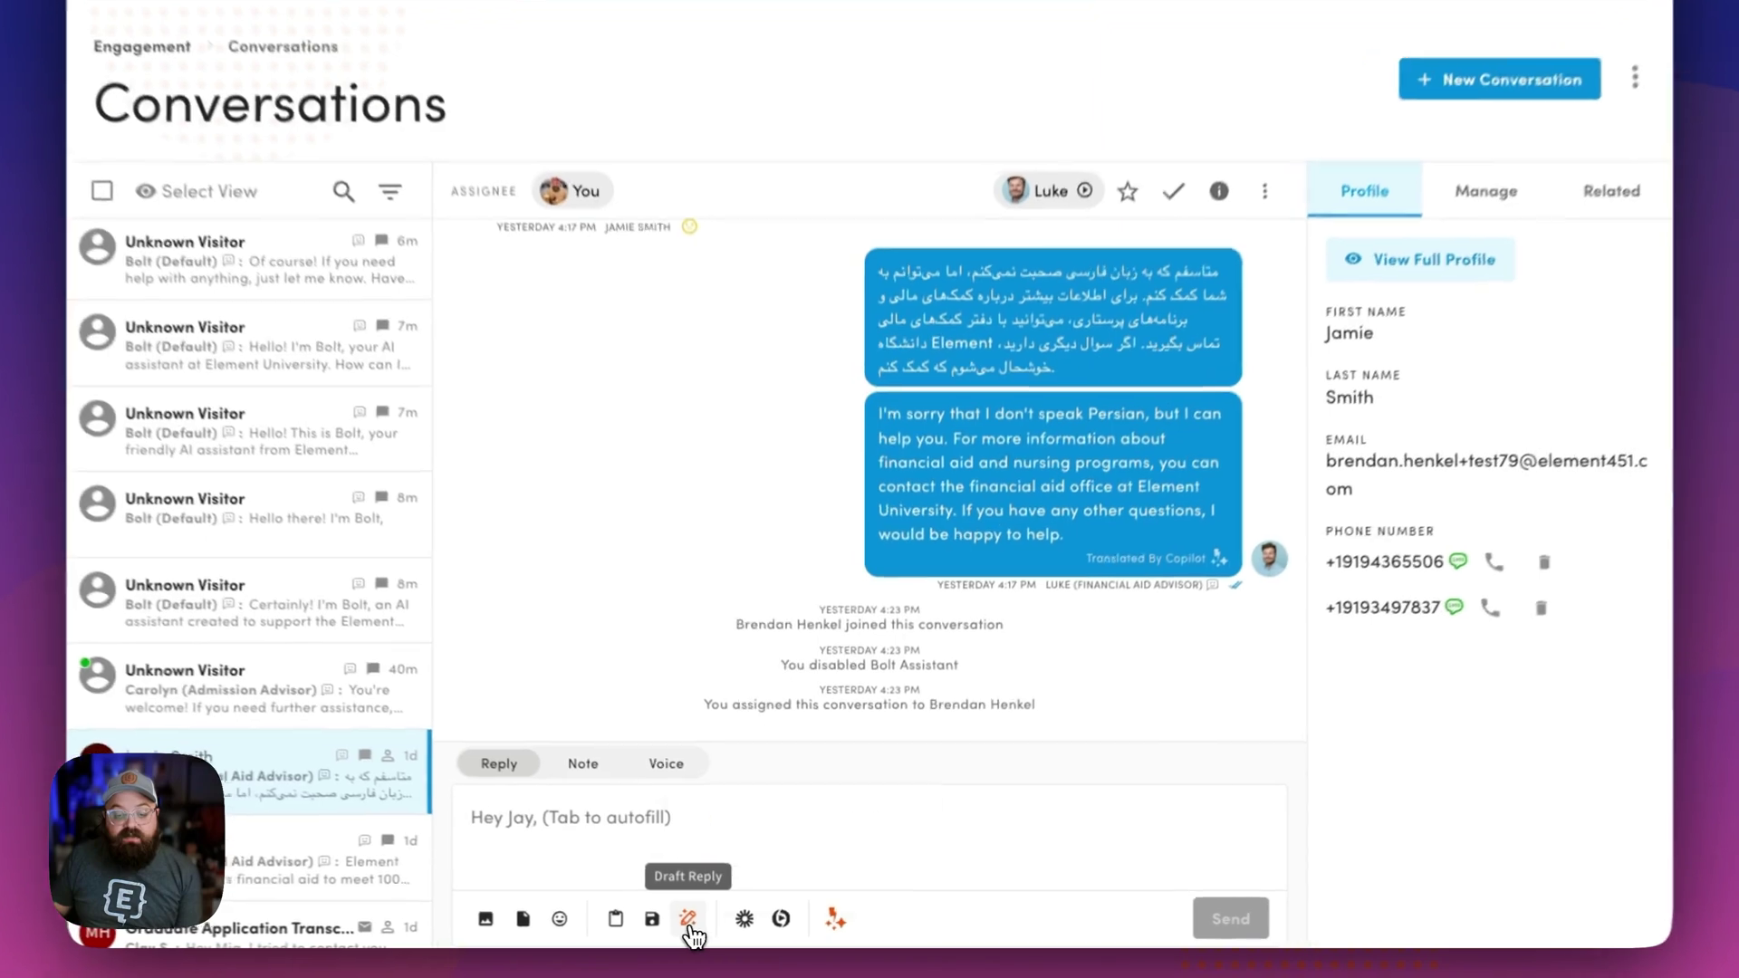
Review the Draft Reply options and BoltAI's writing and translation languages for the reply, closing both without applying any.
left_click(721, 925)
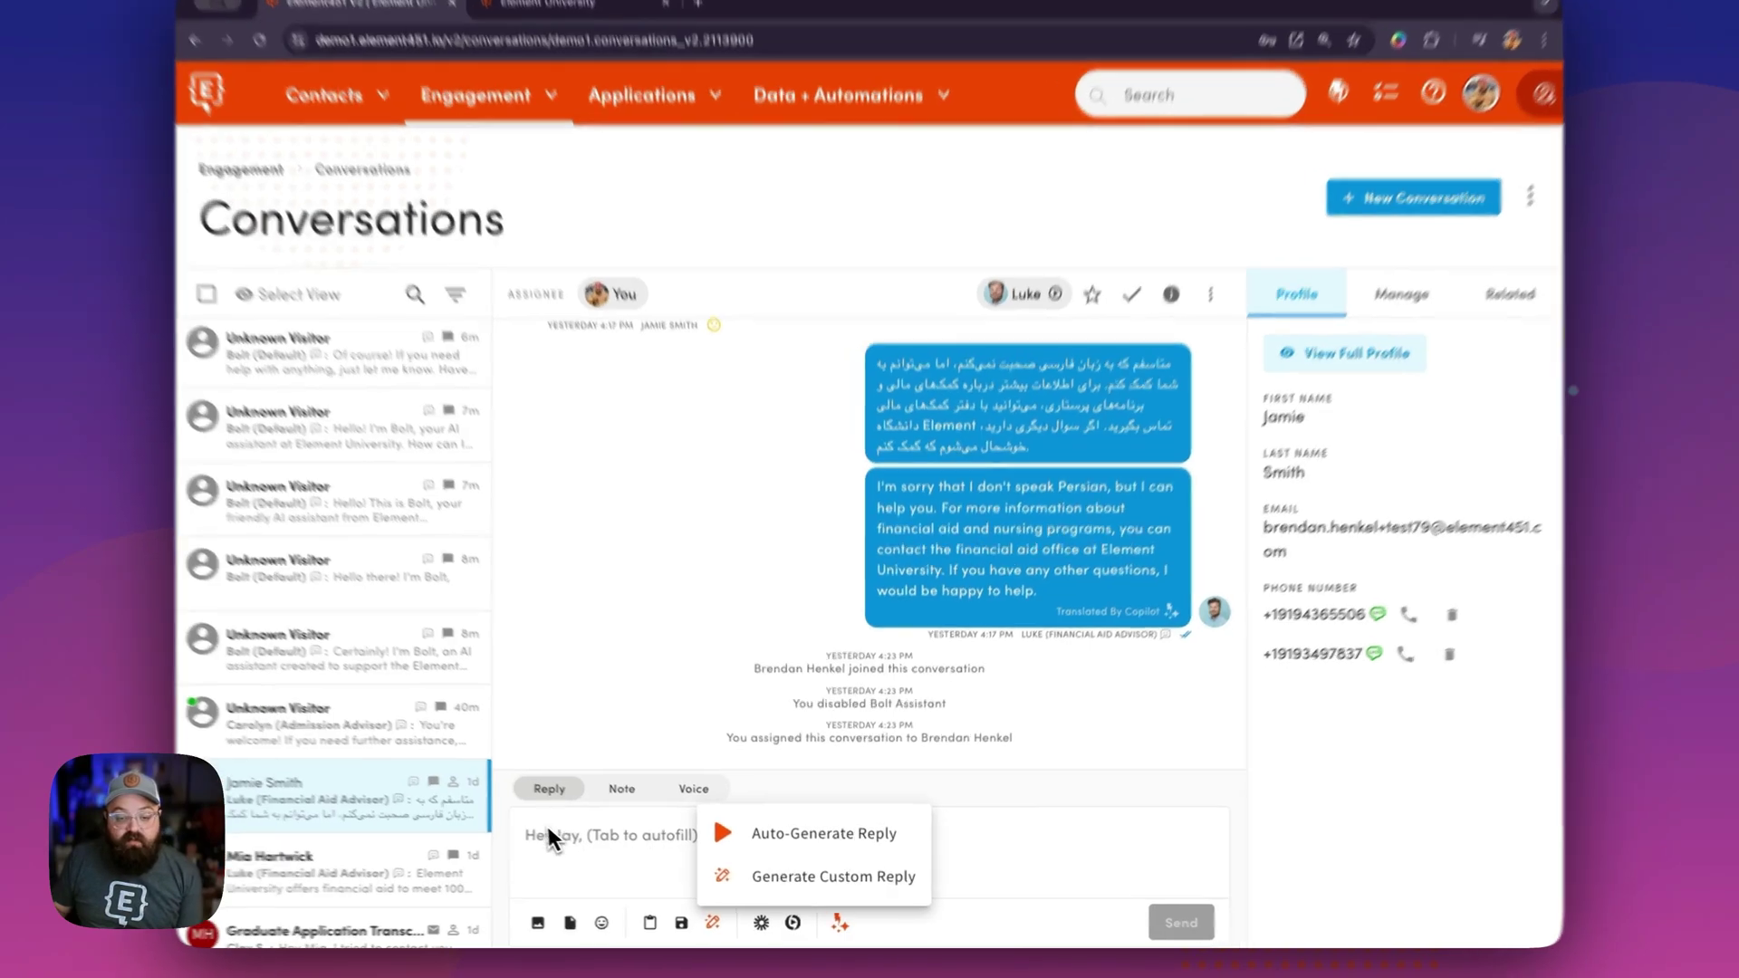
left_click(562, 841)
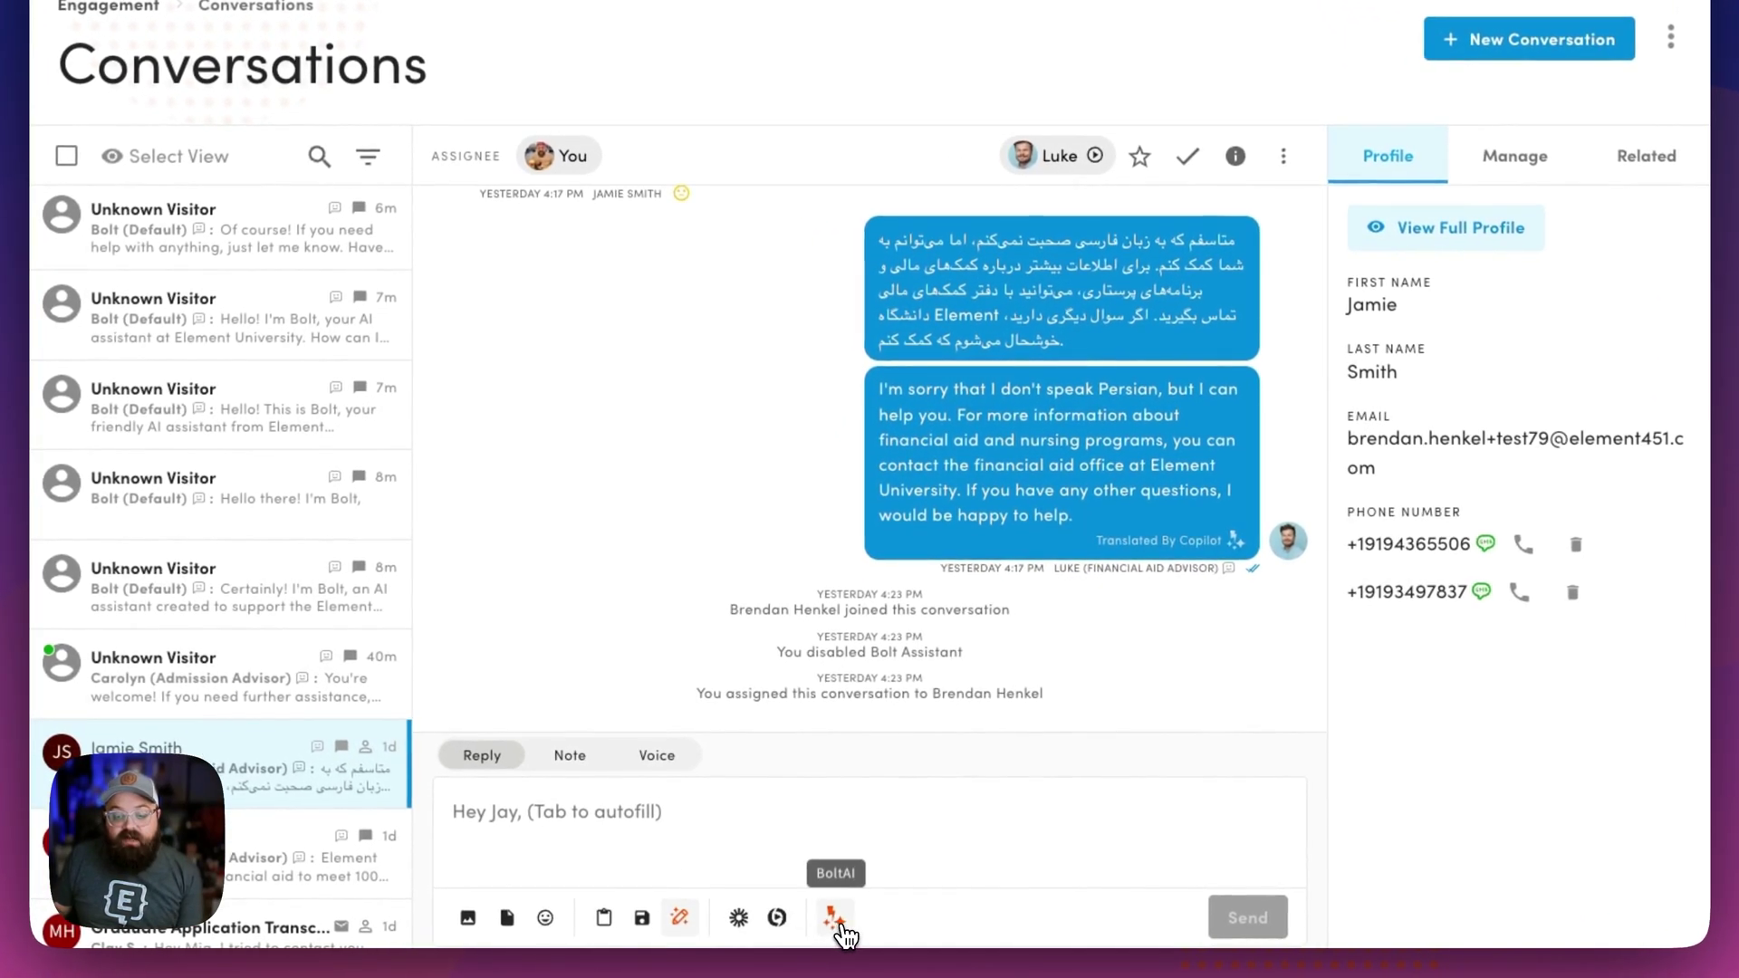
left_click(837, 922)
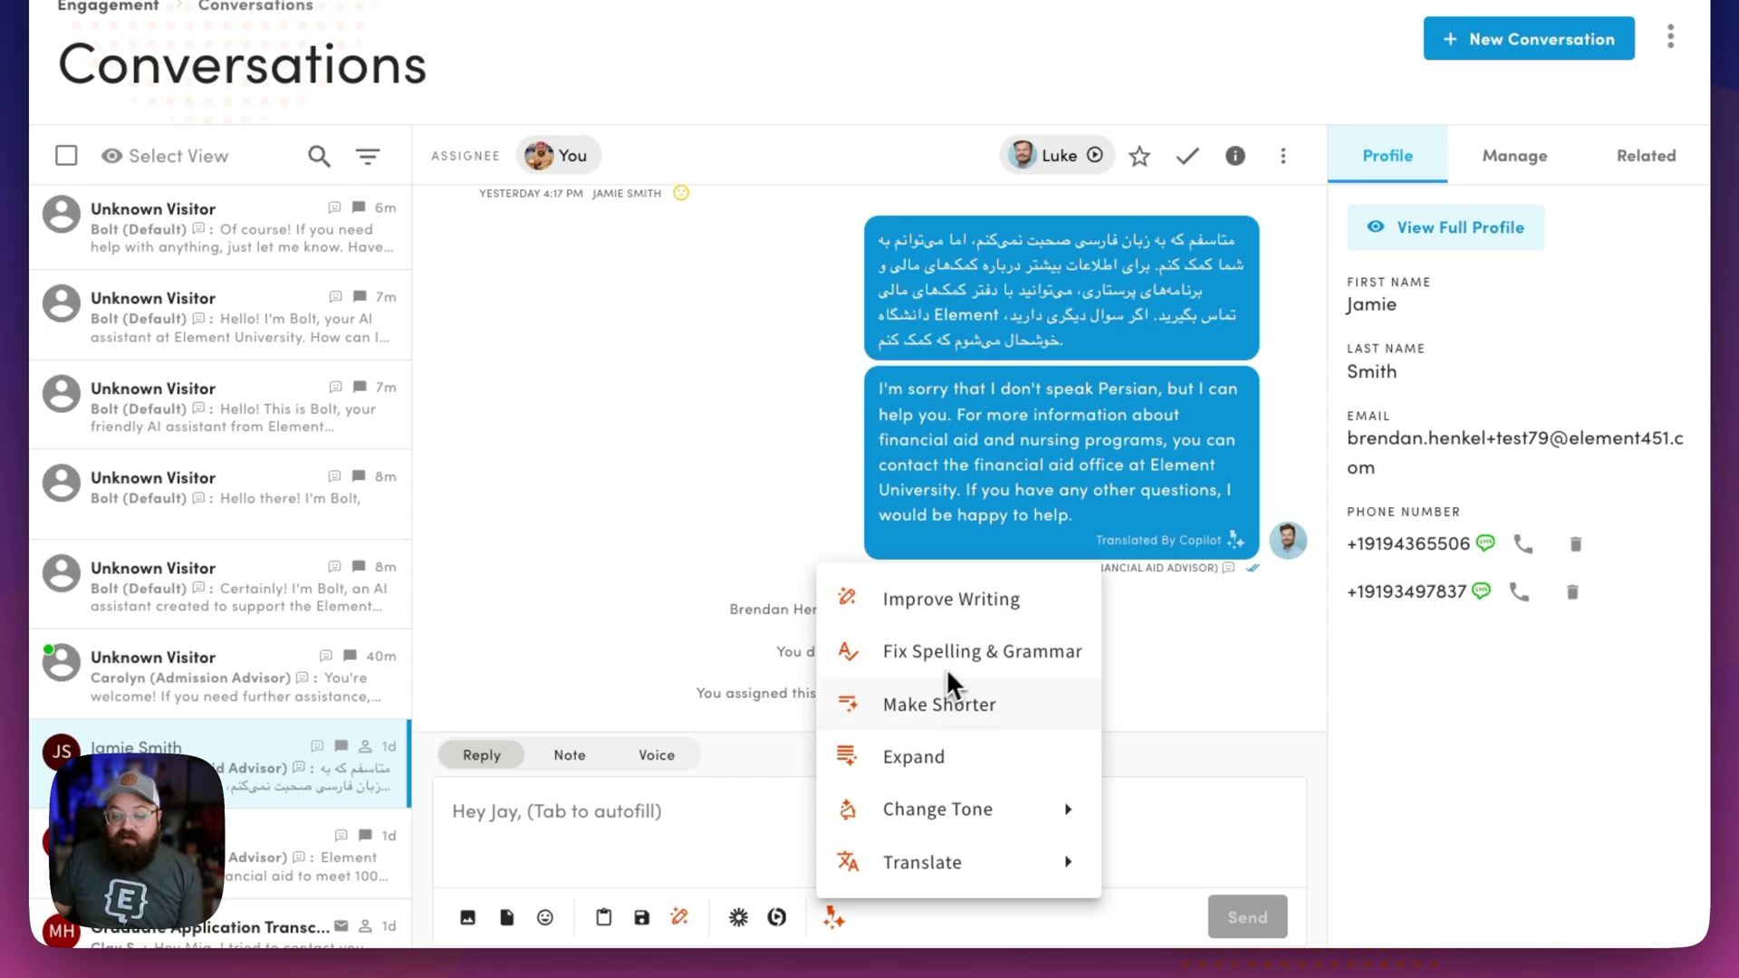
mouse_move(970, 806)
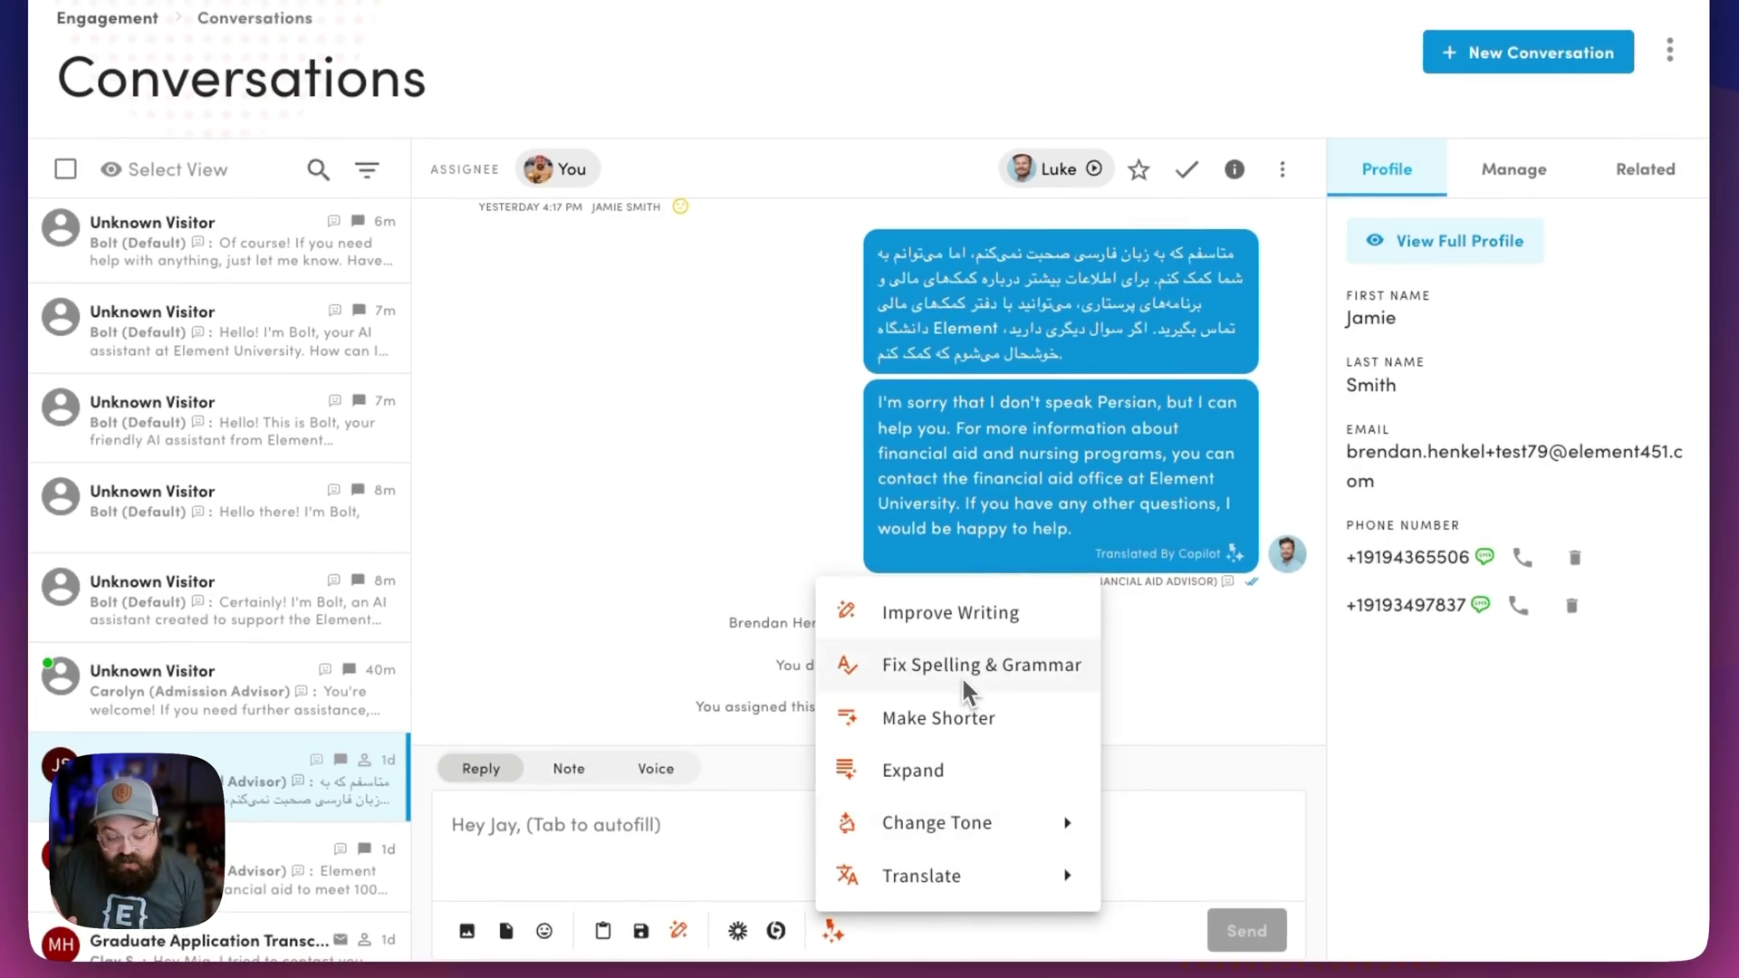
mouse_move(960, 870)
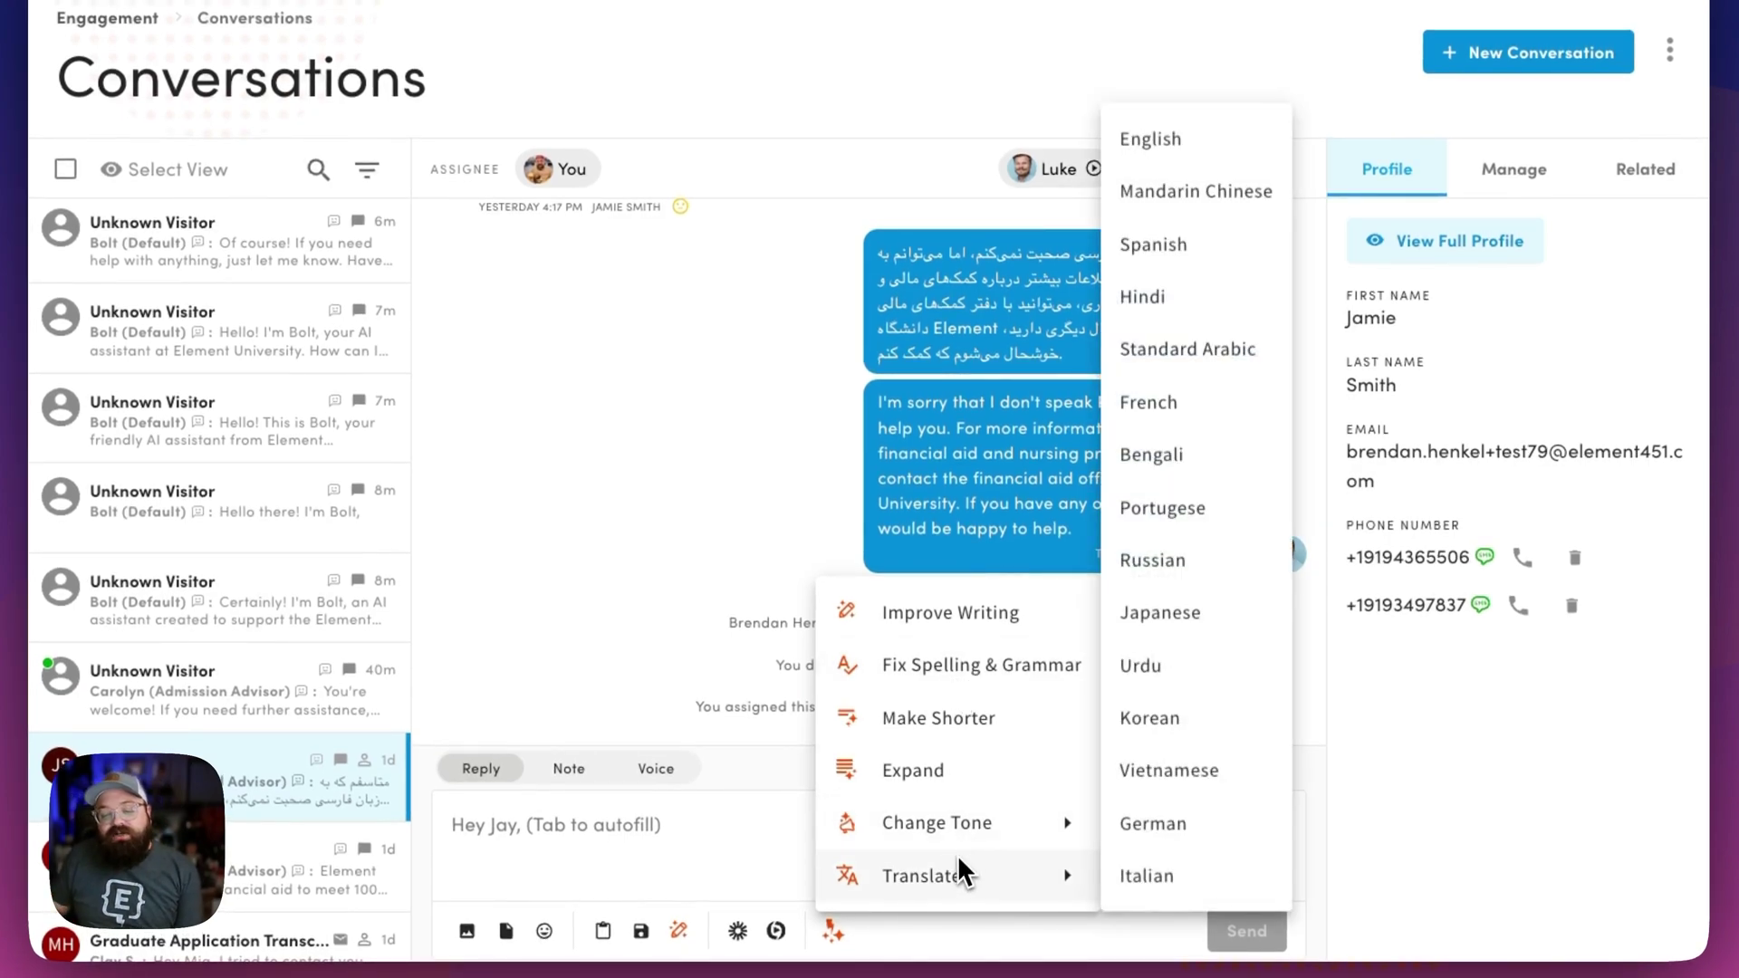
left_click(661, 886)
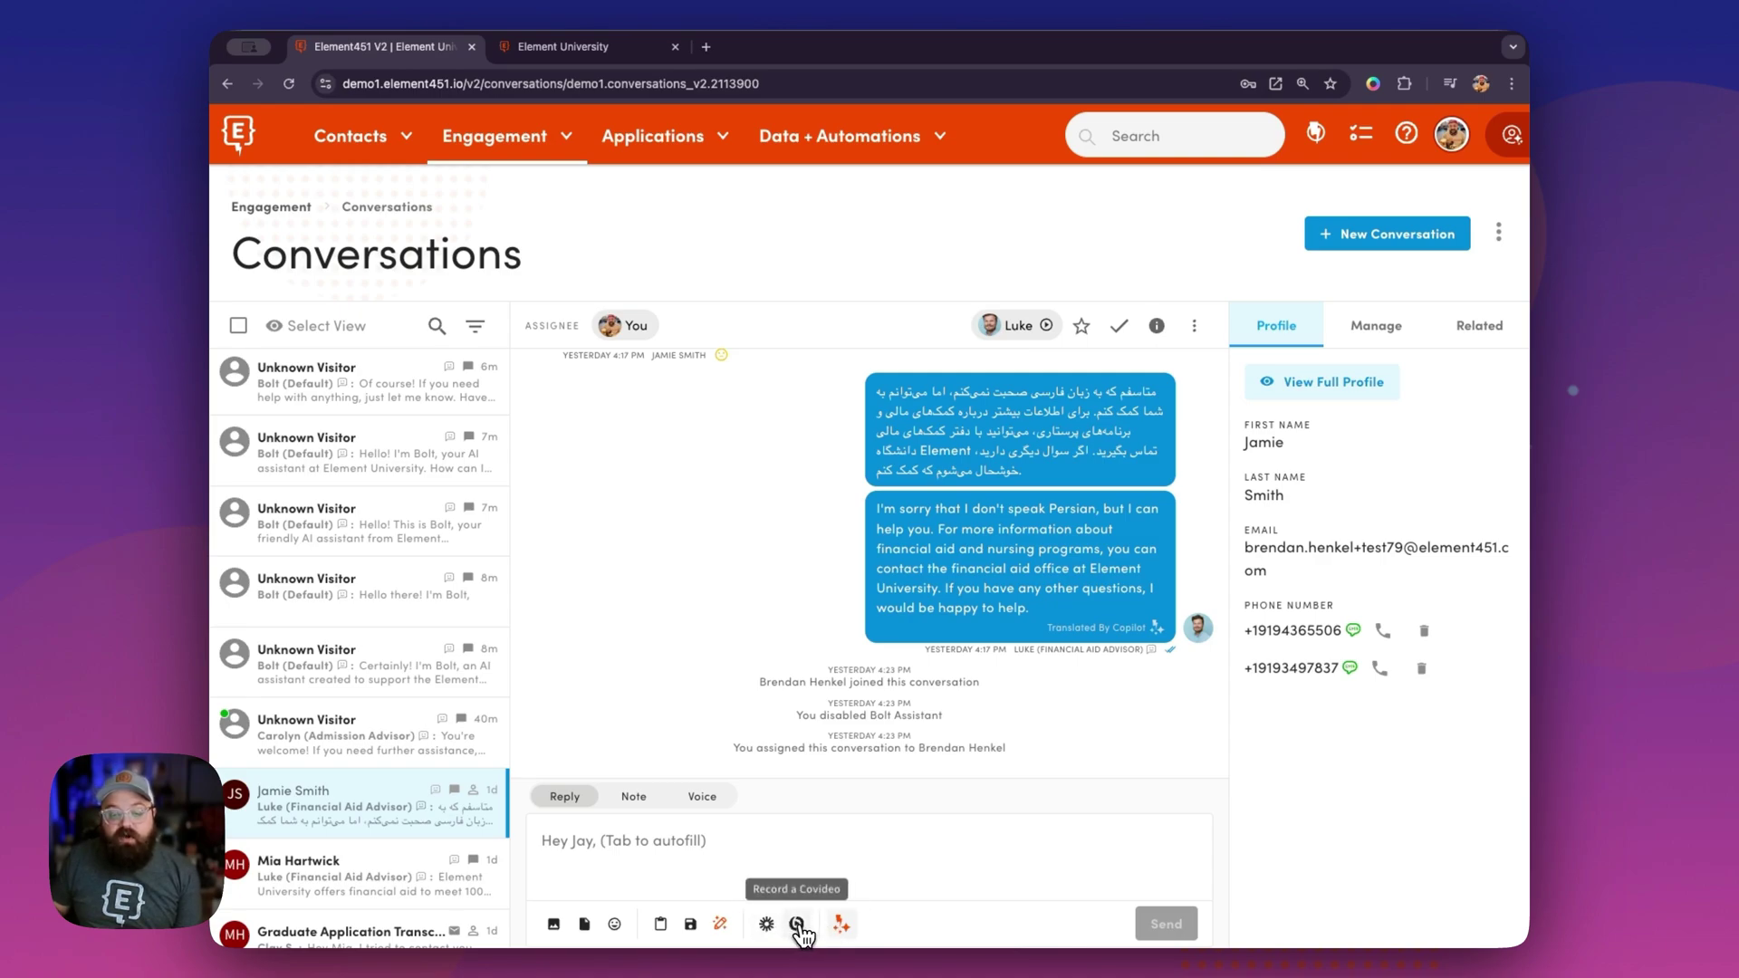
View the Loom video recording settings from the reply editor and close them without recording.
left_click(770, 926)
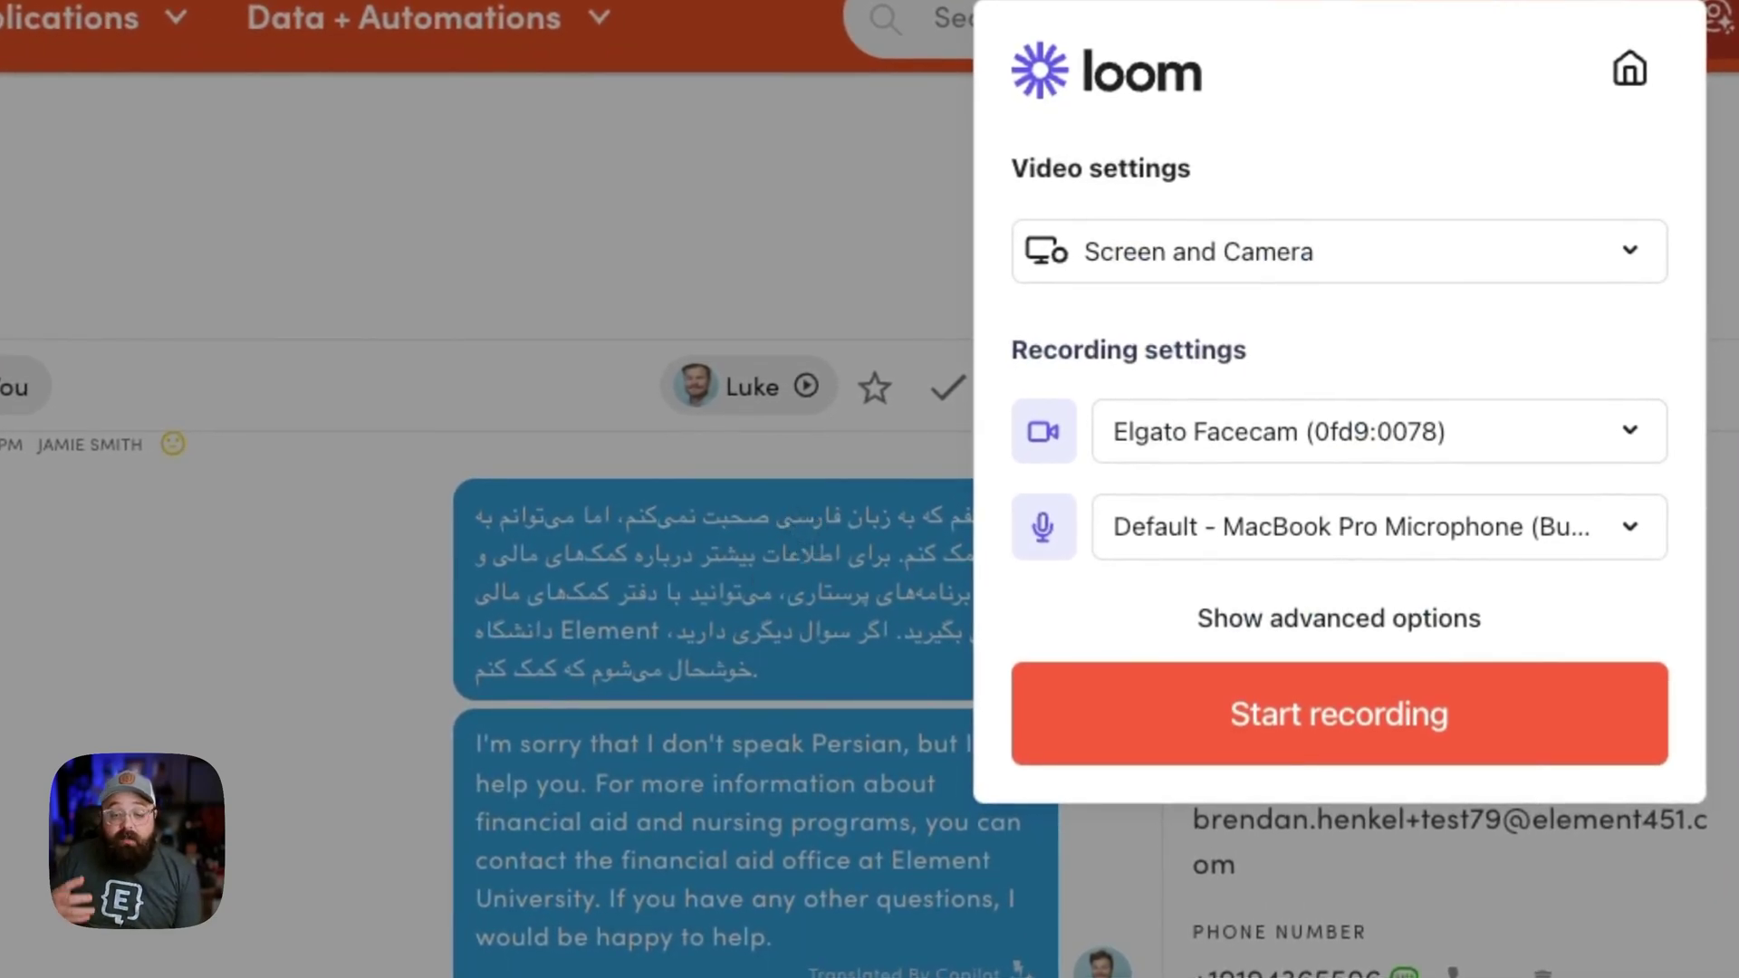
left_click(1169, 234)
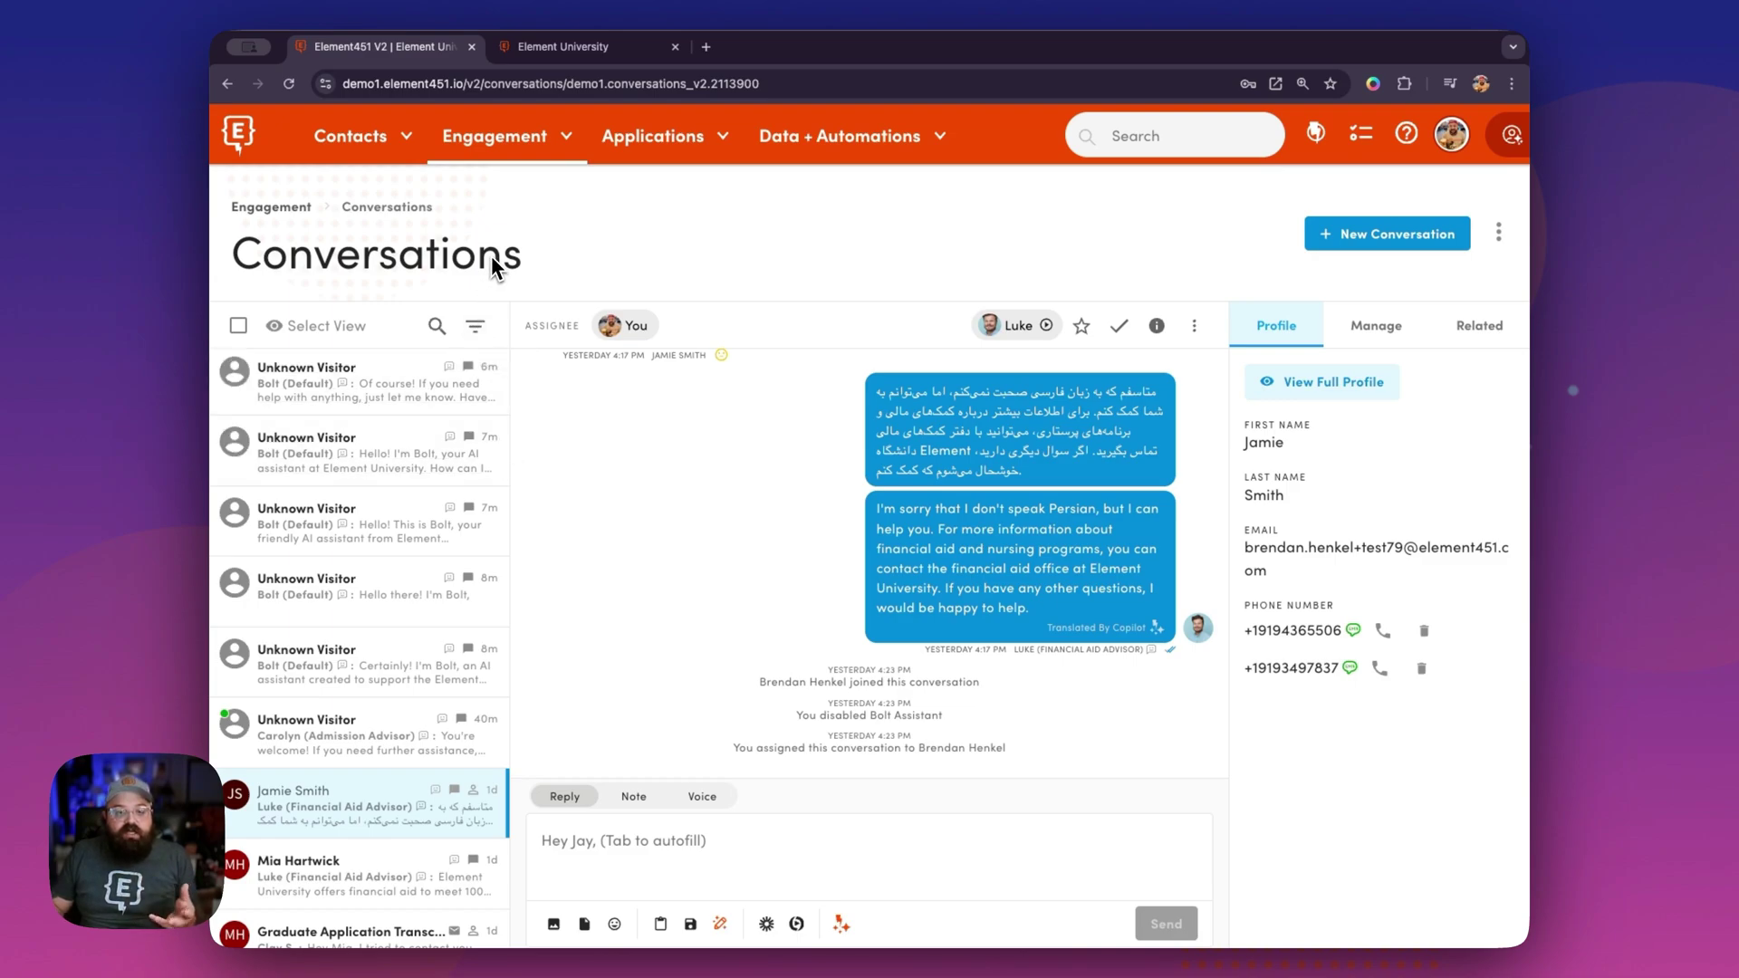
Open the general settings page for Conversations.
left_click(534, 122)
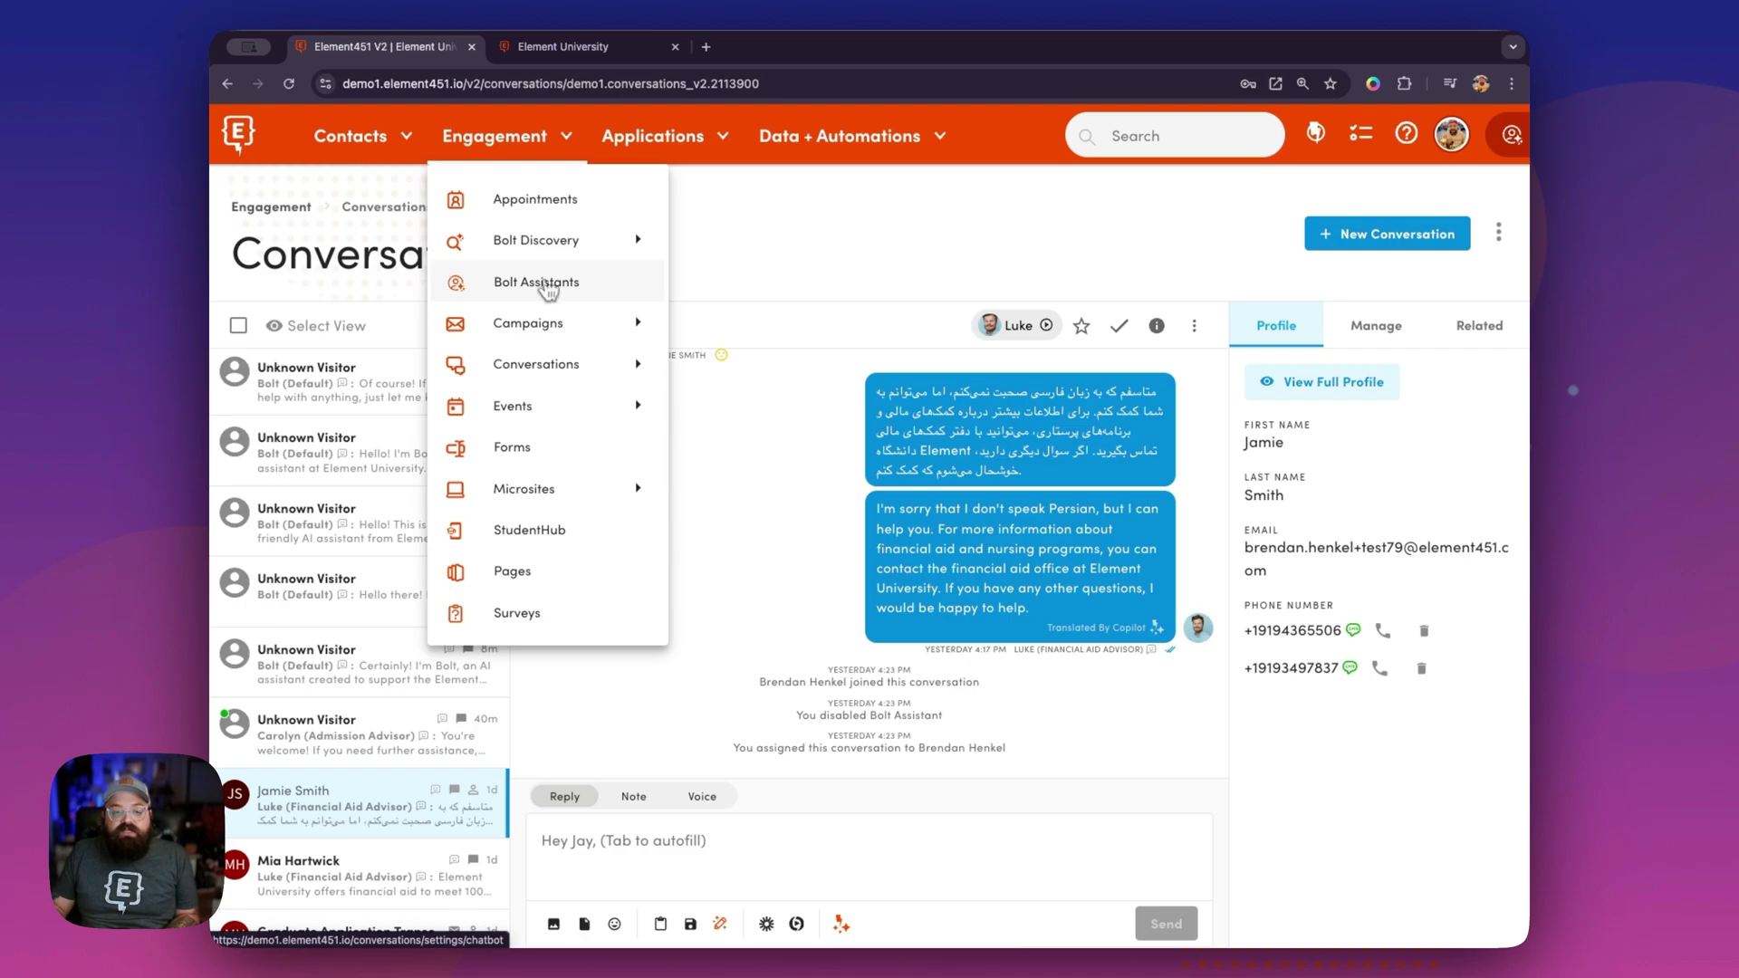
mouse_move(574, 376)
left_click(706, 416)
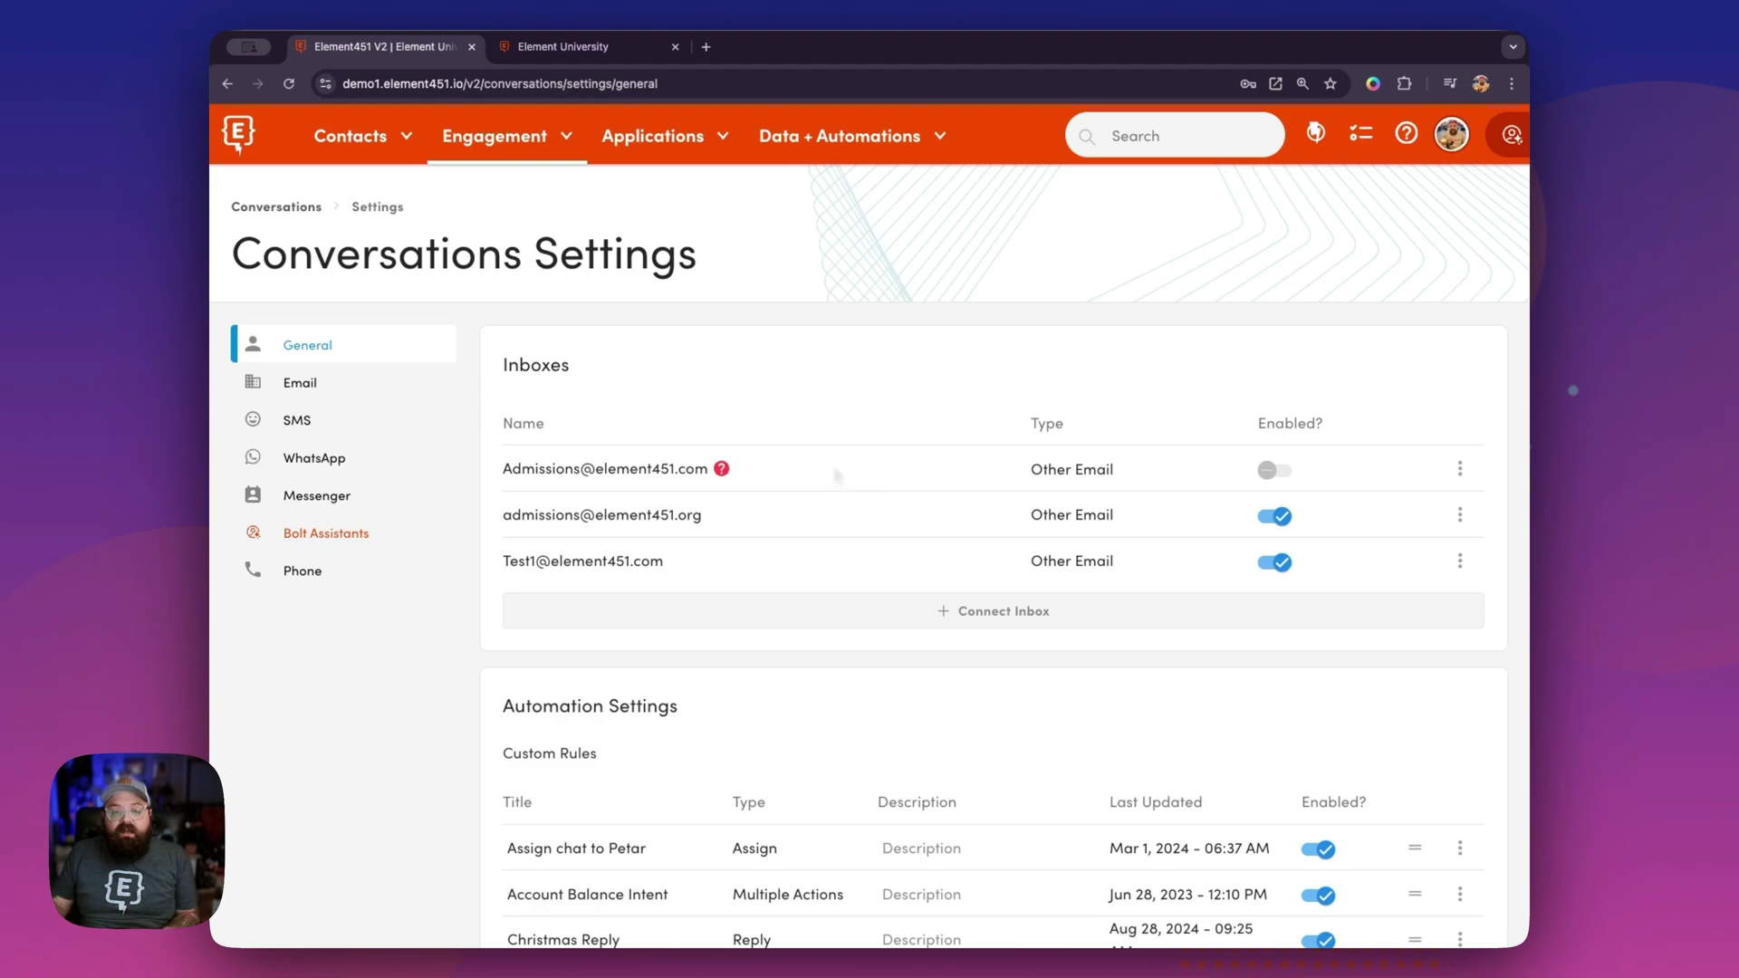
Look through the general settings, including the custom automation rules, and return to the Inboxes section.
scroll(824, 463, "down", 5)
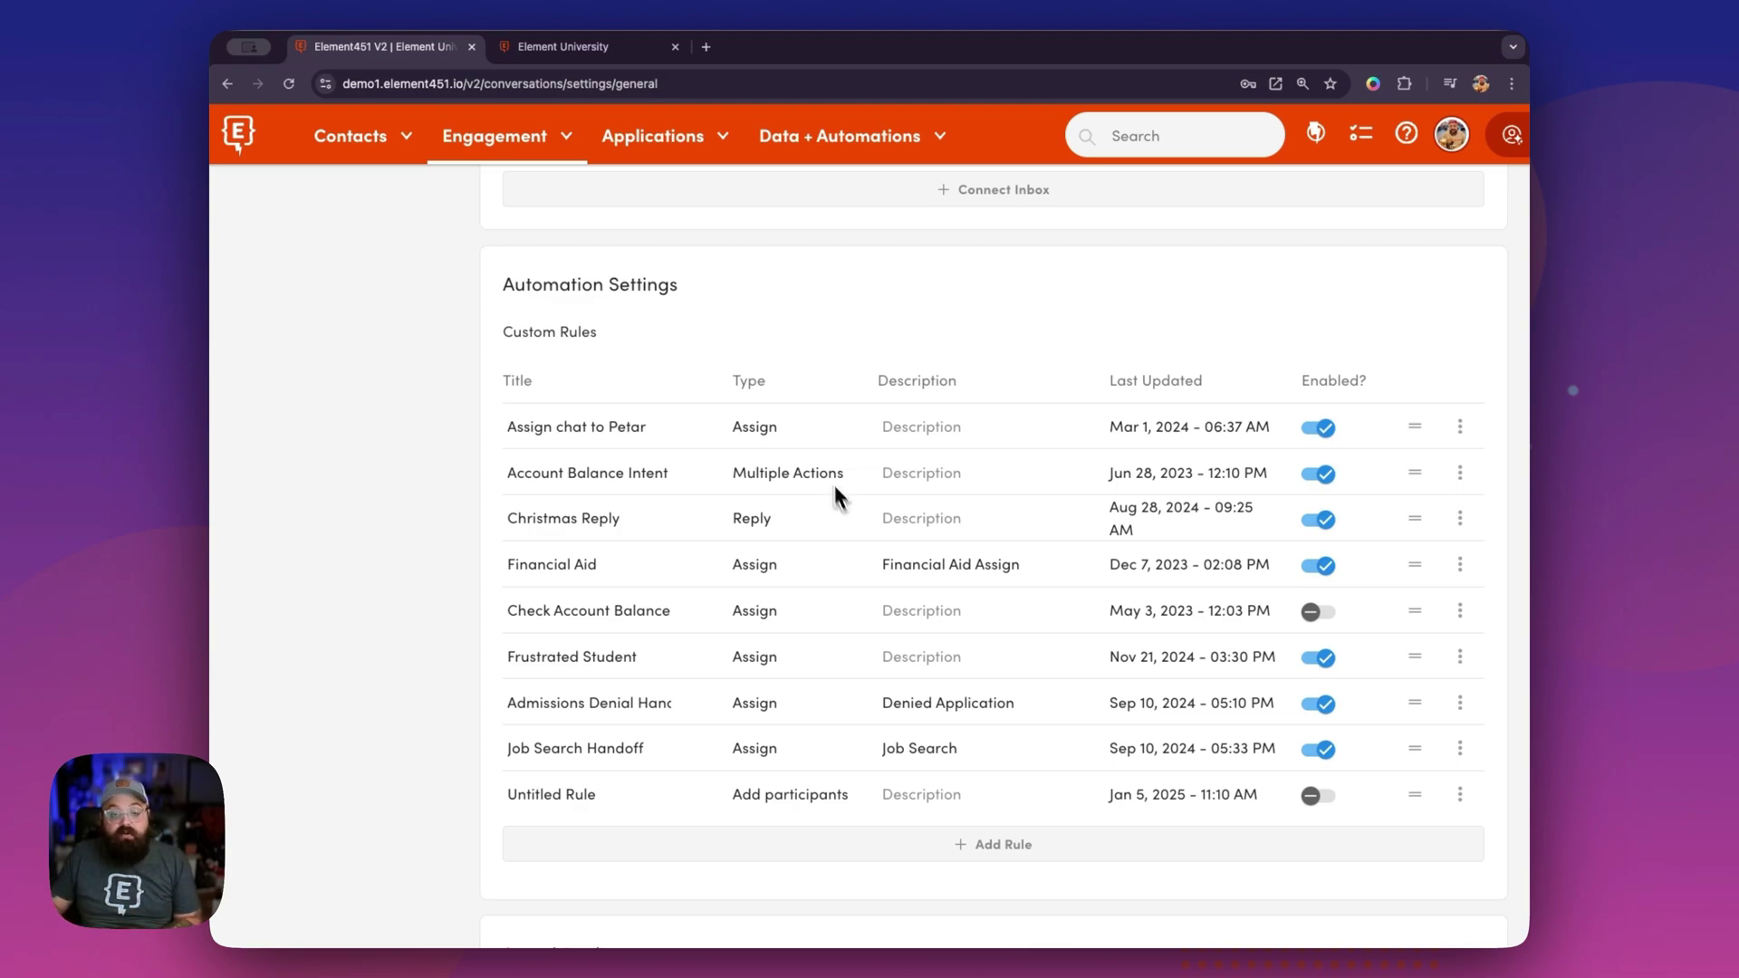
scroll(716, 464, "down", 4)
scroll(704, 465, "down", 6)
scroll(704, 465, "up", 15)
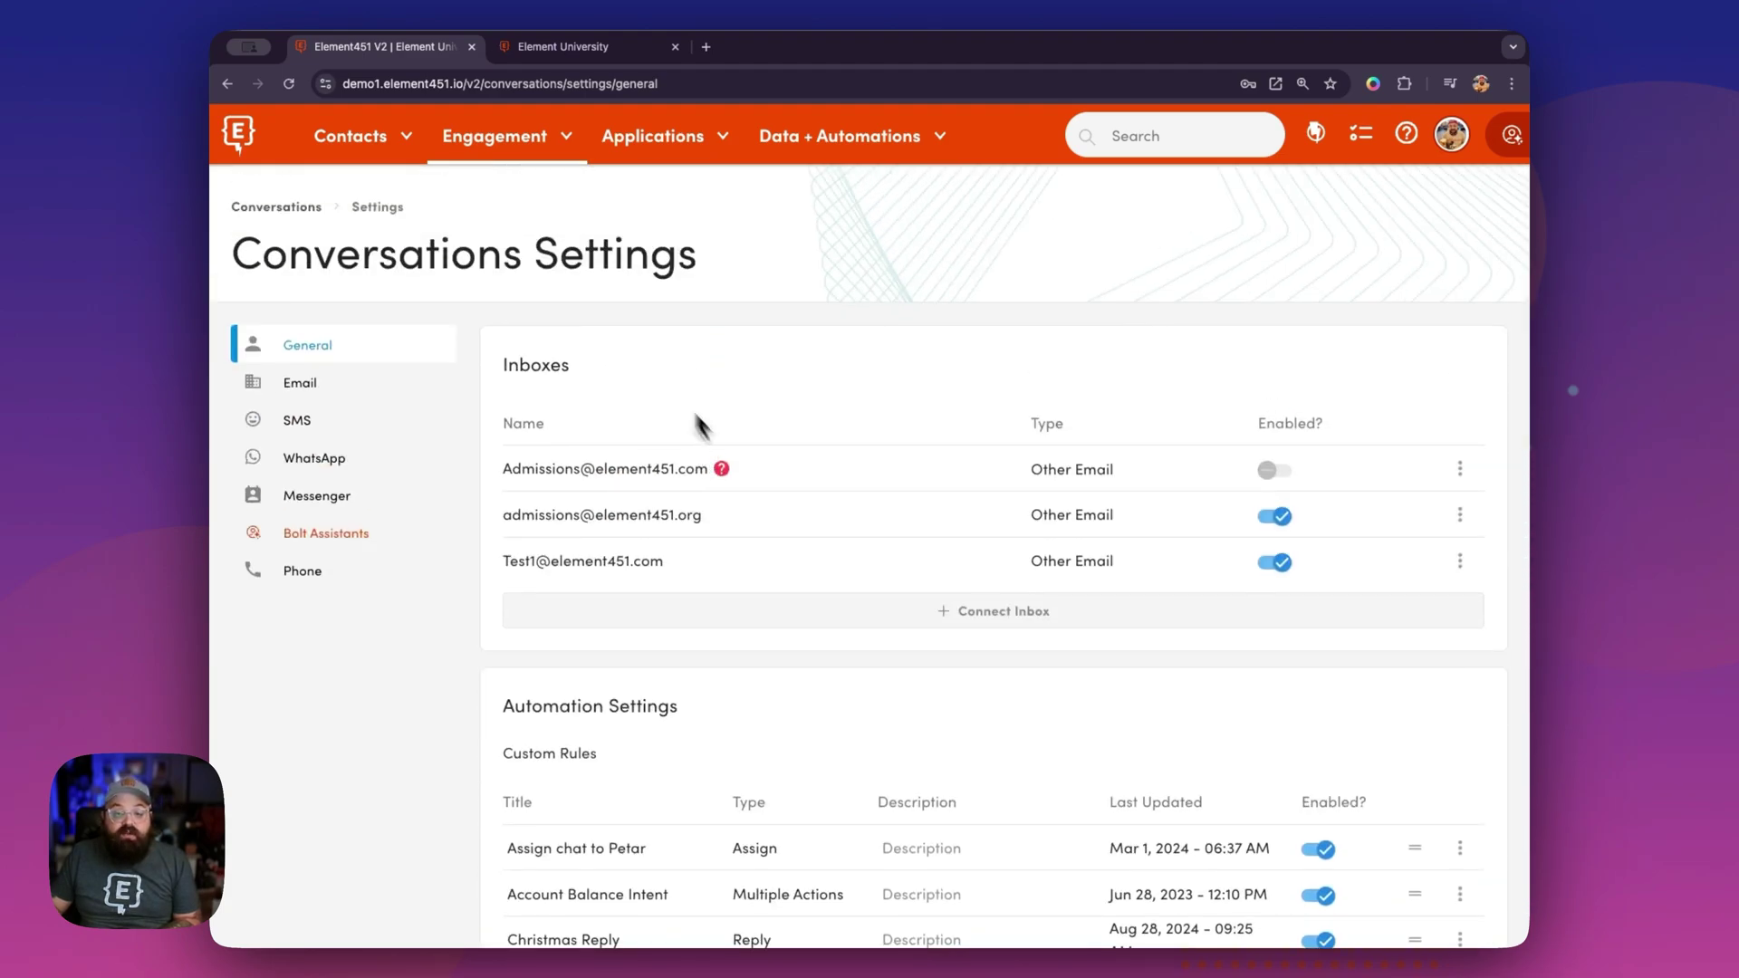
left_click_drag(502, 371, 587, 373)
left_click(587, 372)
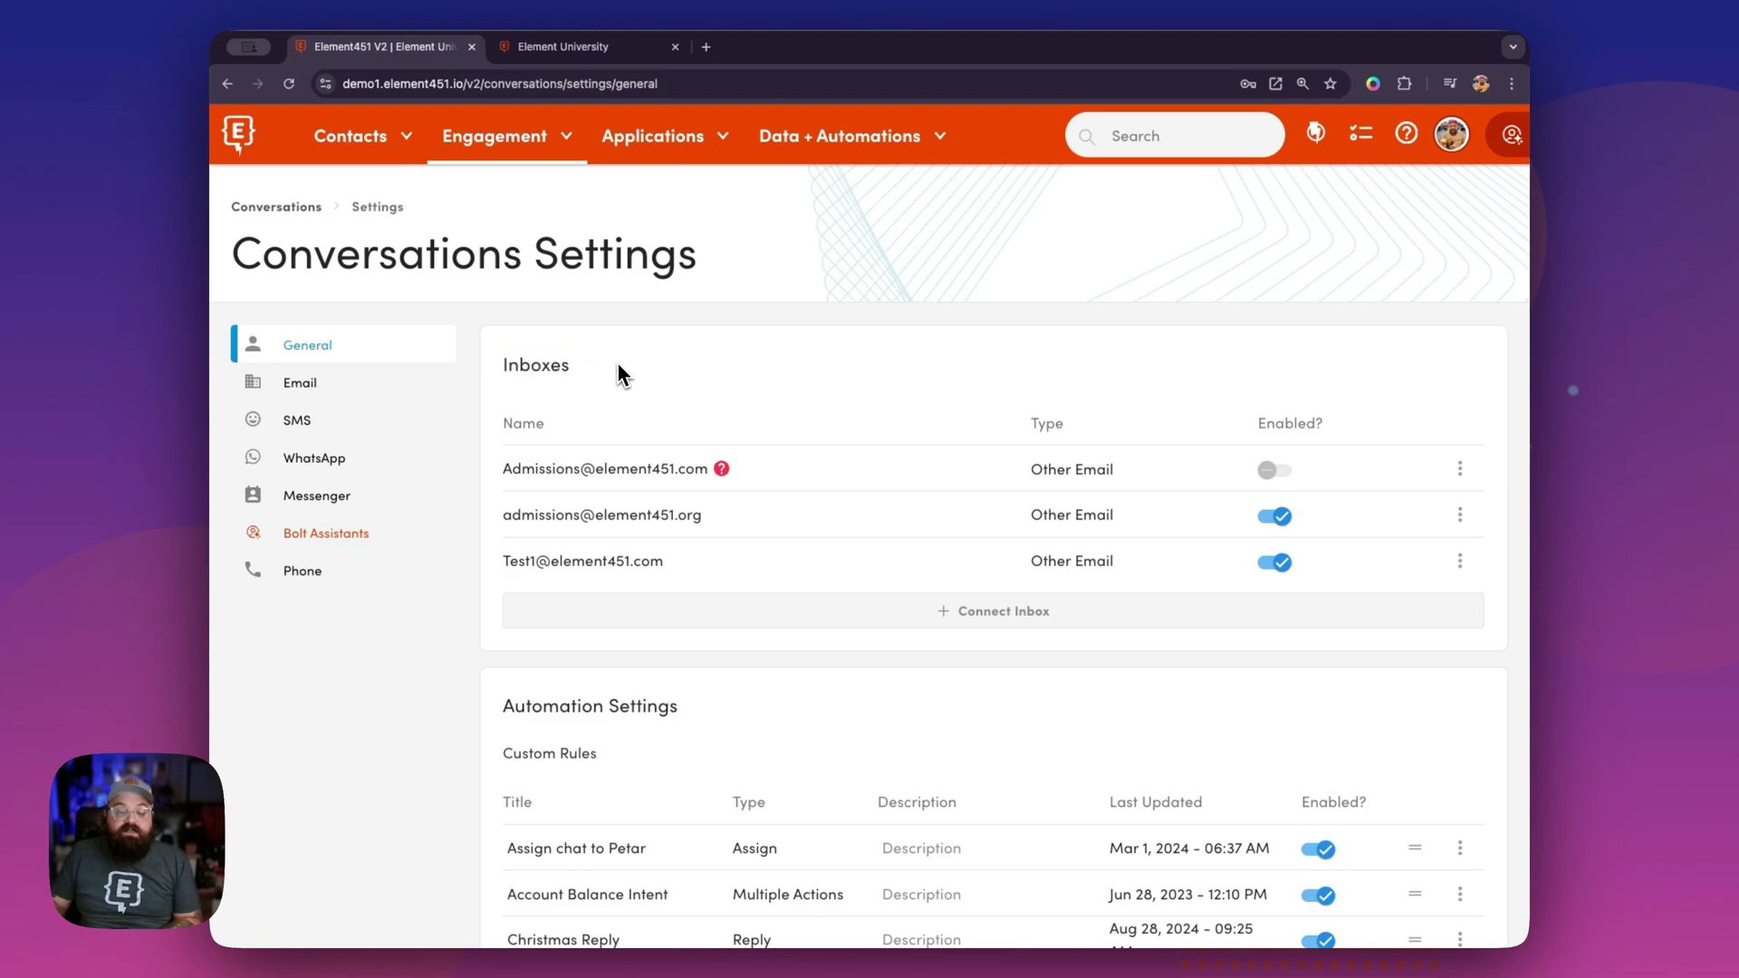